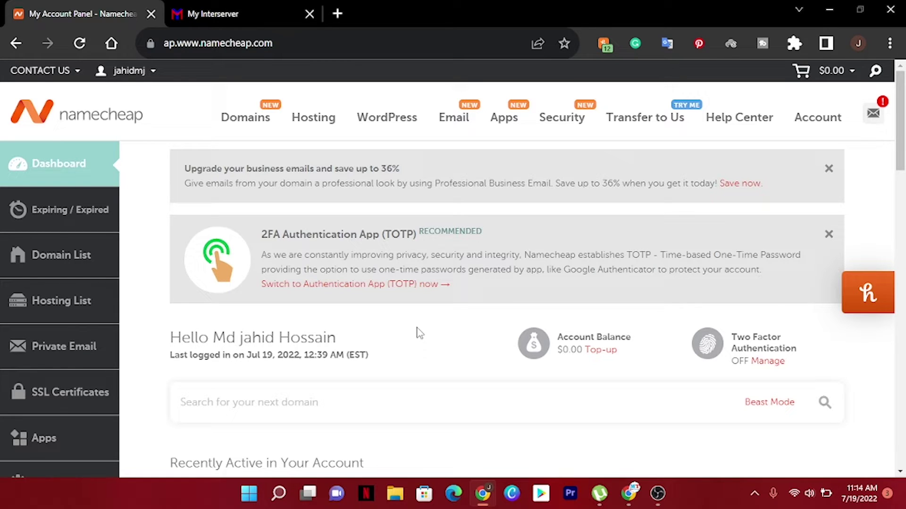
- Open the management page of freevideodownloading.xyz from the domain list and switch its nameservers to Custom DNS
click(56, 260)
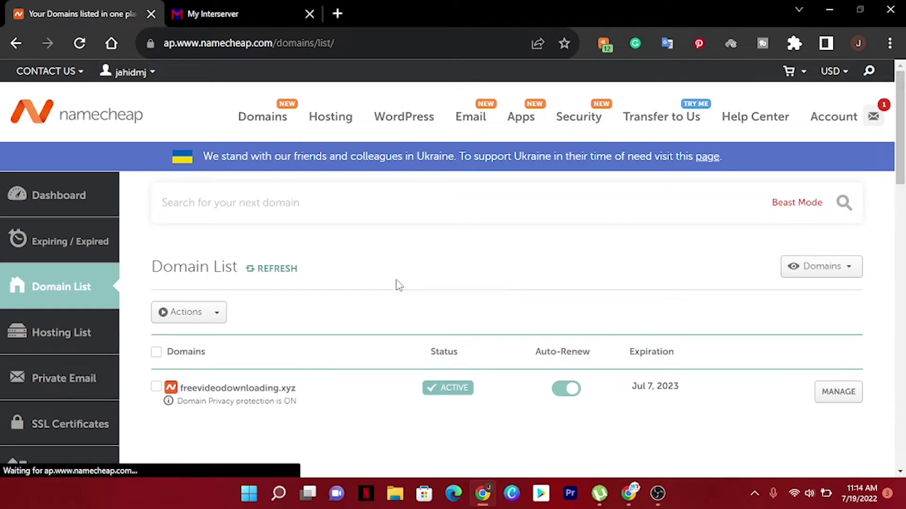
click(842, 401)
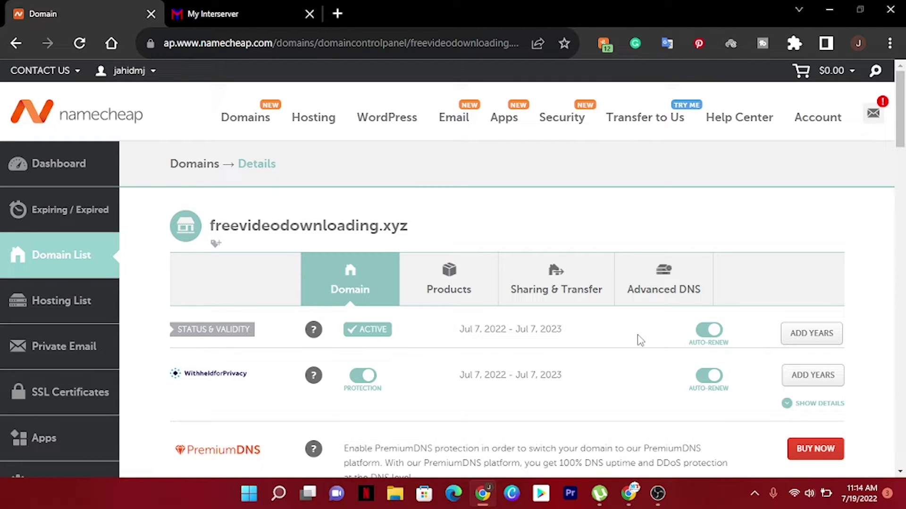
scroll(639, 339, down, 4)
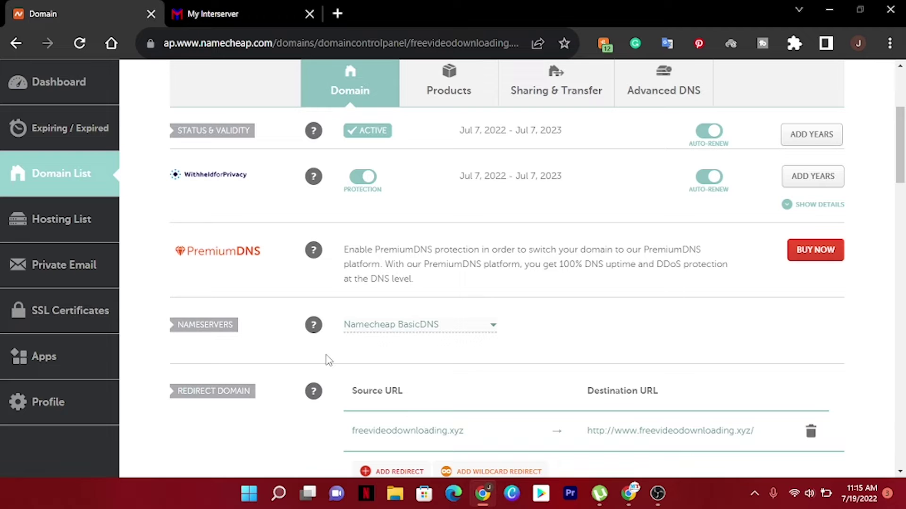
click(370, 329)
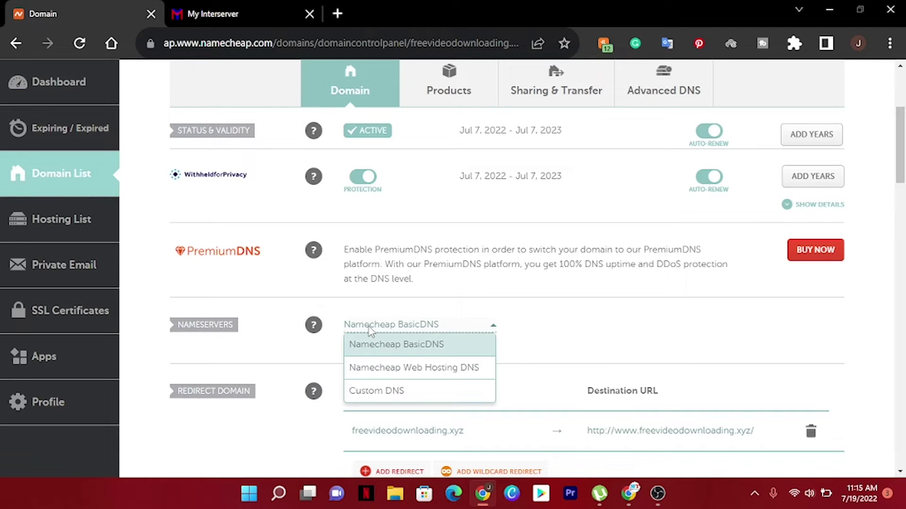
click(375, 400)
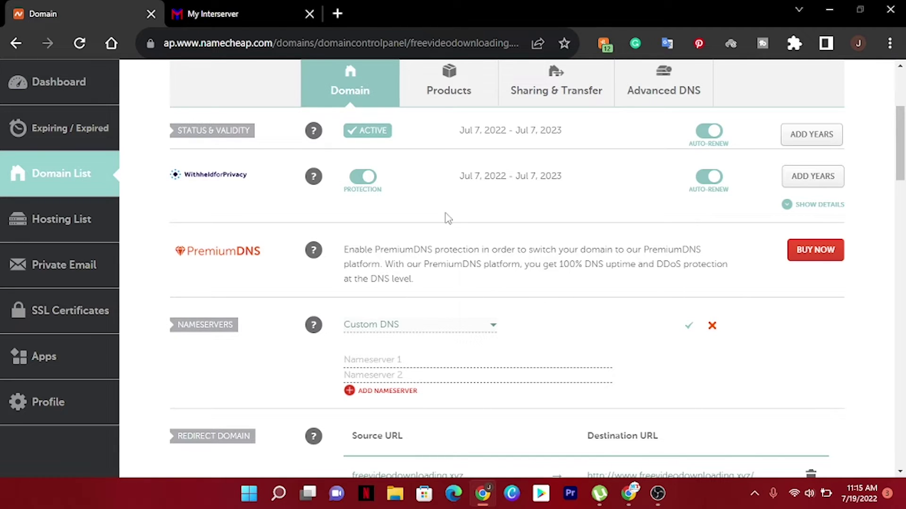
- Switch to My InterServer, open the softwayzone.com web hosting details and locate the default DNS servers
click(203, 13)
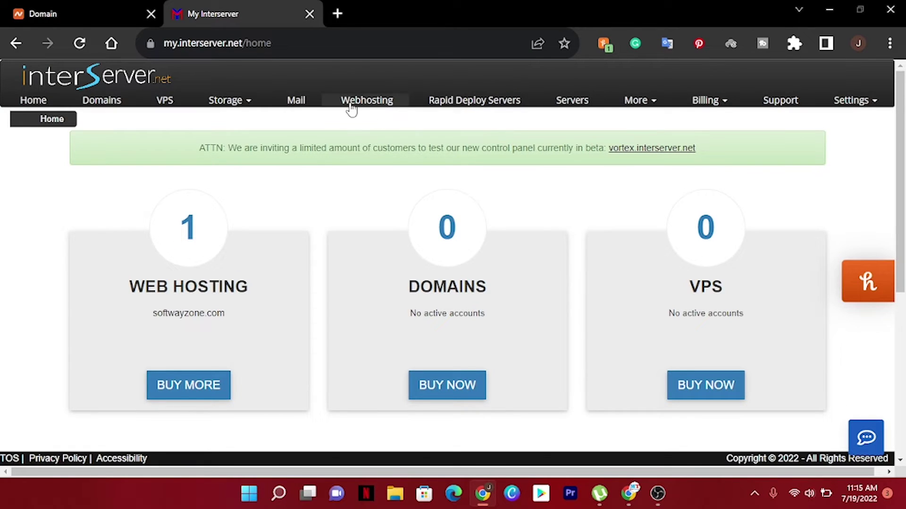
click(378, 105)
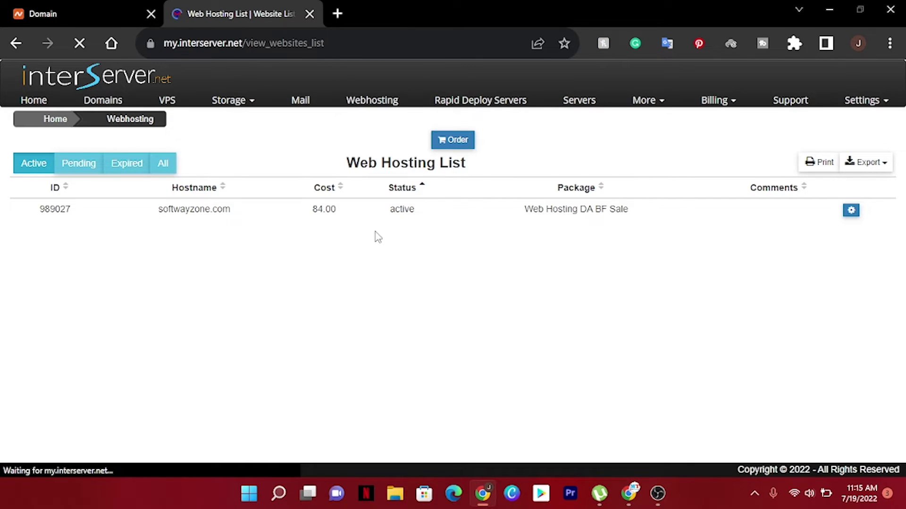
click(851, 210)
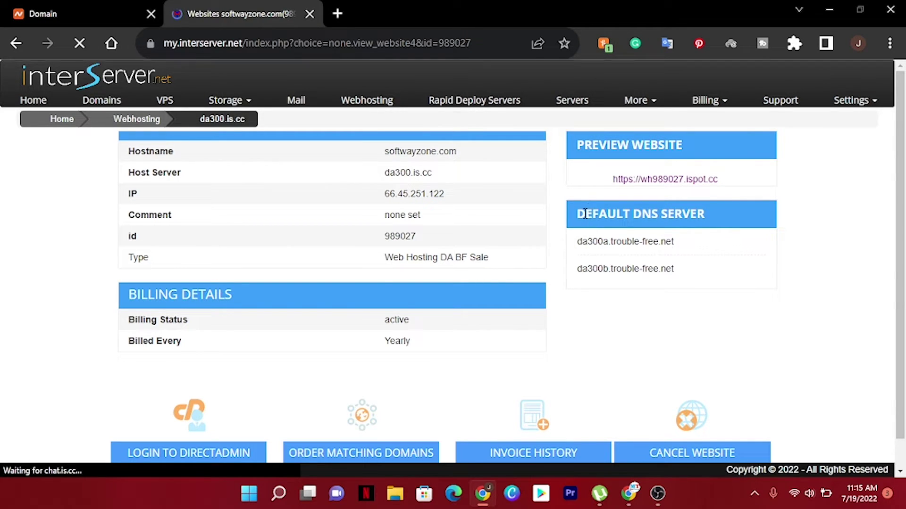
drag(577, 213, 699, 206)
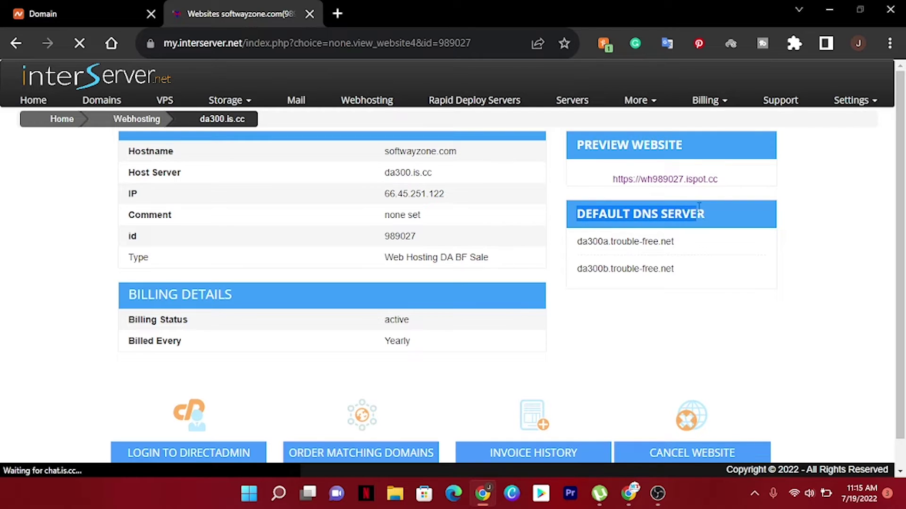
click(721, 212)
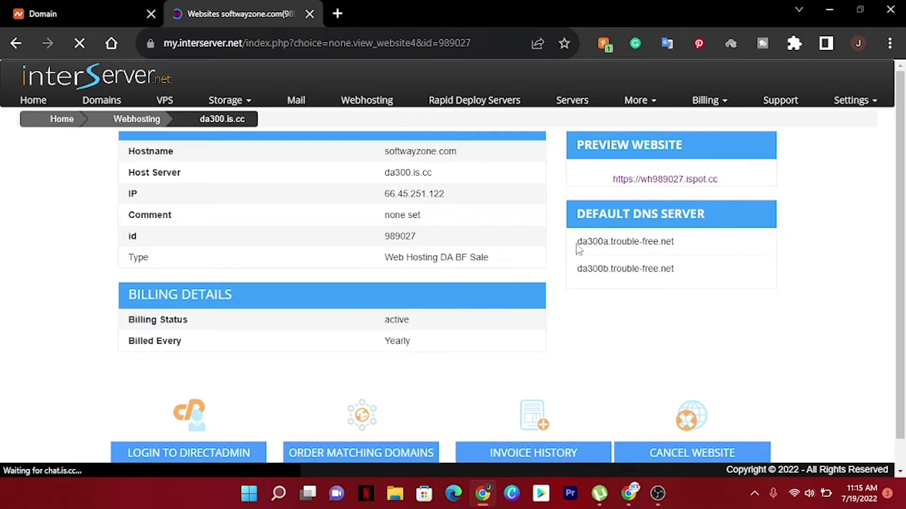
drag(606, 237, 689, 240)
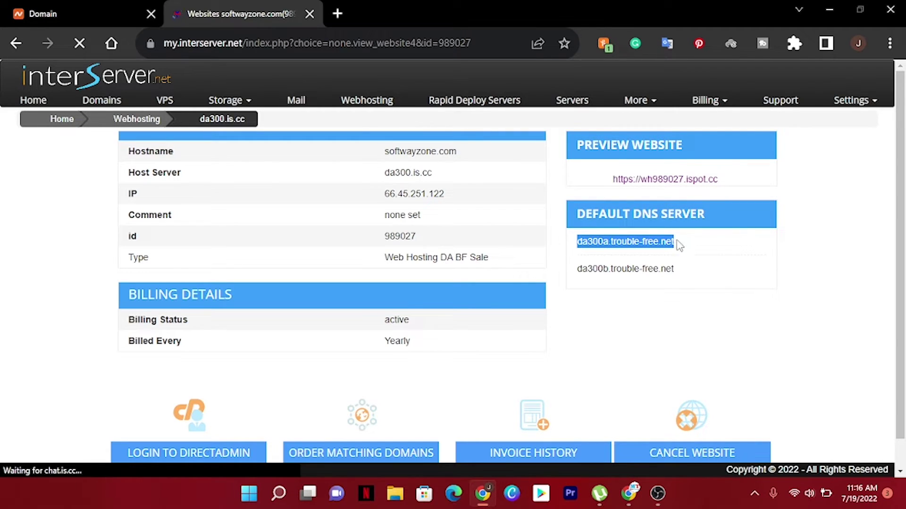
drag(616, 268, 694, 273)
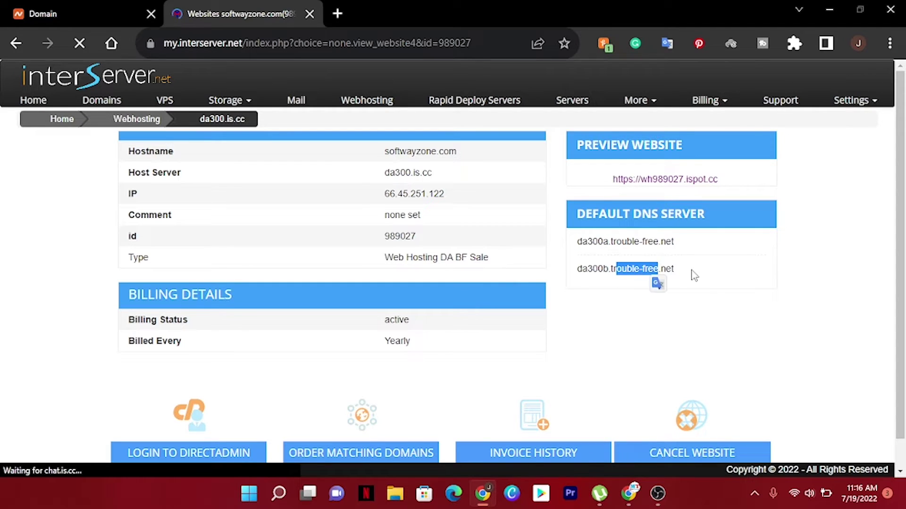
- Copy the default DNS server da300a.trouble-free.net from InterServer into Nameserver 1 on the Namecheap domain page
click(615, 241)
drag(575, 241, 677, 250)
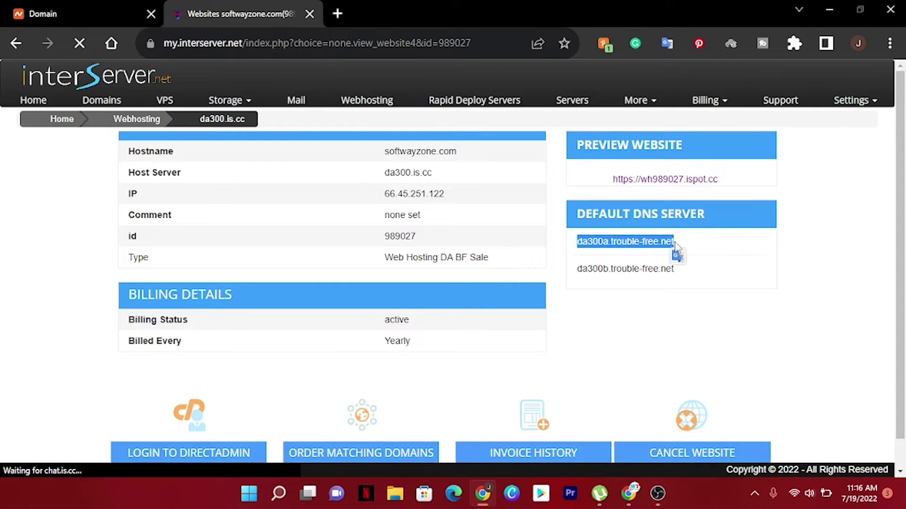
right_click(655, 238)
click(680, 255)
click(142, 9)
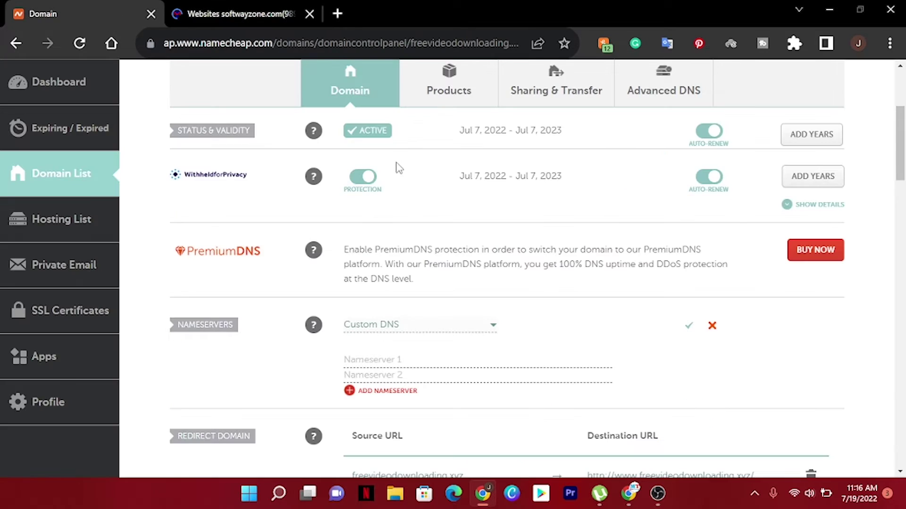
click(394, 359)
right_click(394, 359)
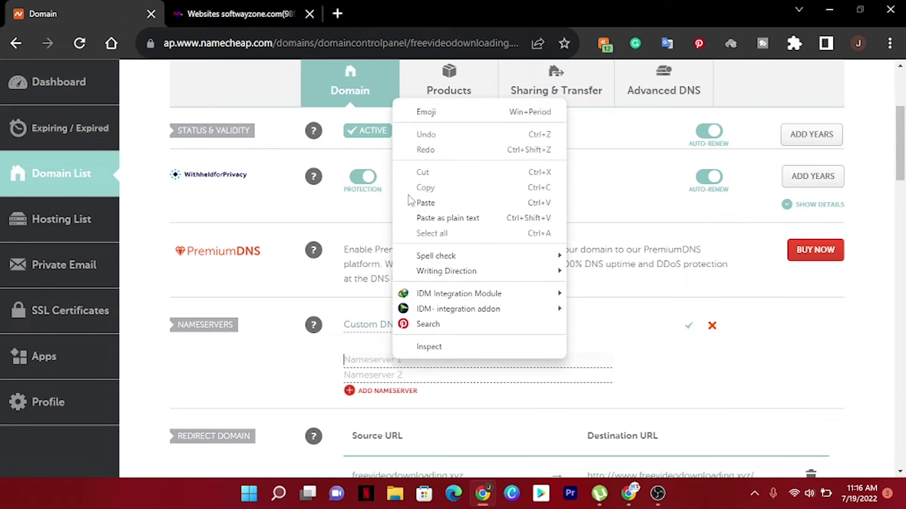
click(430, 217)
- Copy da300b.trouble-free.net from InterServer into Nameserver 2 on the Namecheap domain page and save the nameservers
click(236, 13)
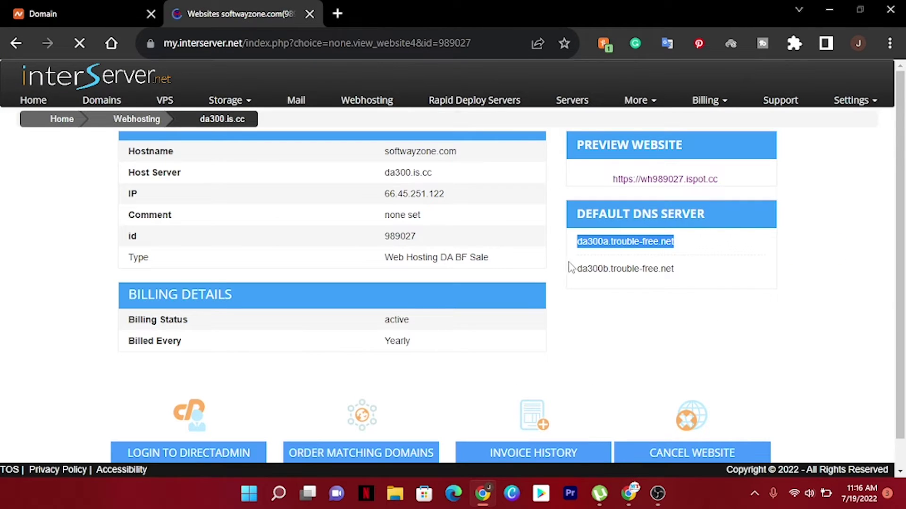
drag(579, 269, 679, 269)
right_click(662, 275)
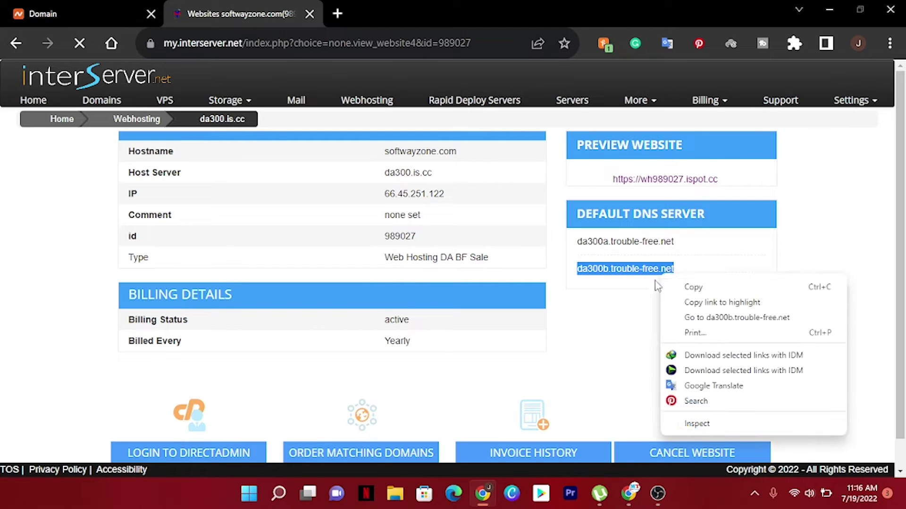
click(679, 284)
click(71, 13)
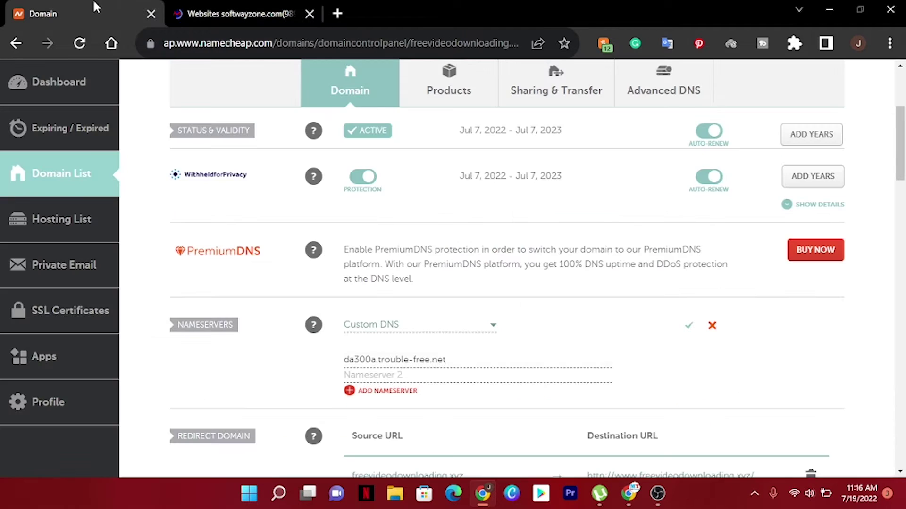
right_click(453, 373)
click(503, 217)
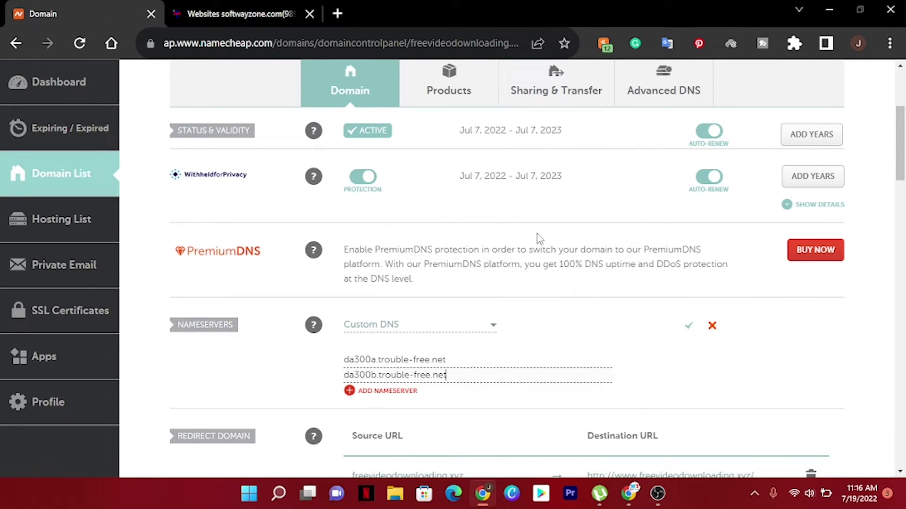
click(689, 327)
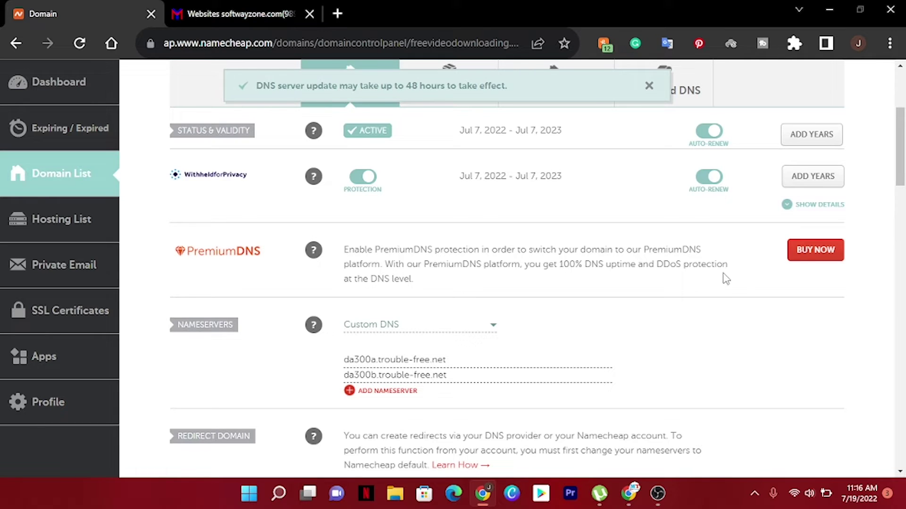
- Return to the InterServer hosting details and log in to DirectAdmin from there
key(ctrl+Tab)
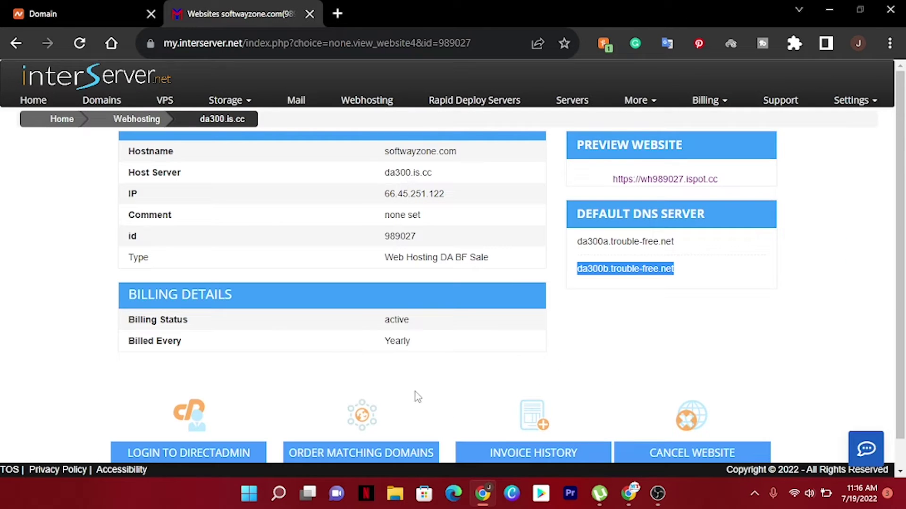
click(688, 364)
scroll(236, 376, down, 1)
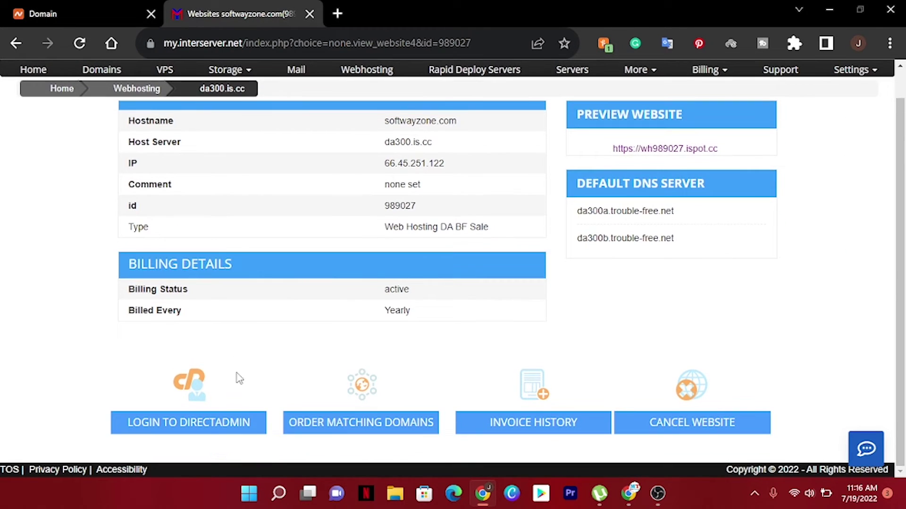
click(211, 424)
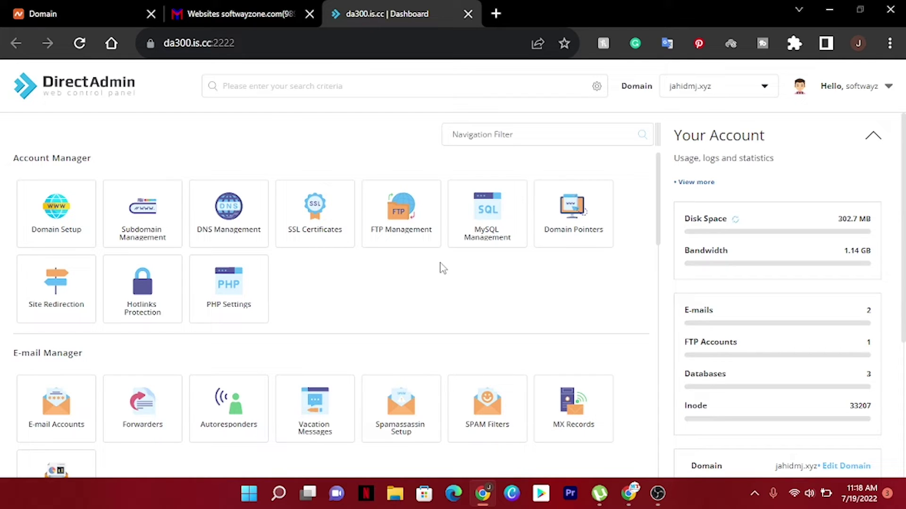
- Open Domain Setup in DirectAdmin and start adding a new domain
scroll(441, 268, down, 1)
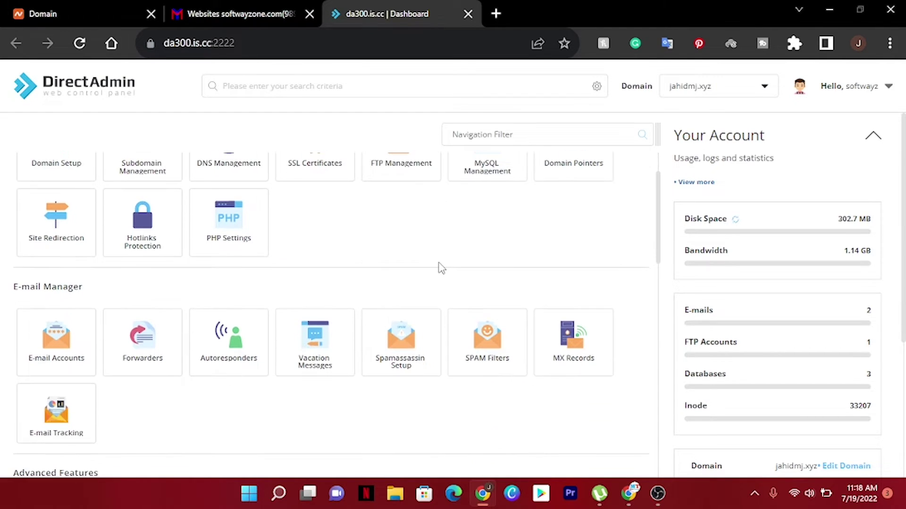
scroll(441, 267, up, 1)
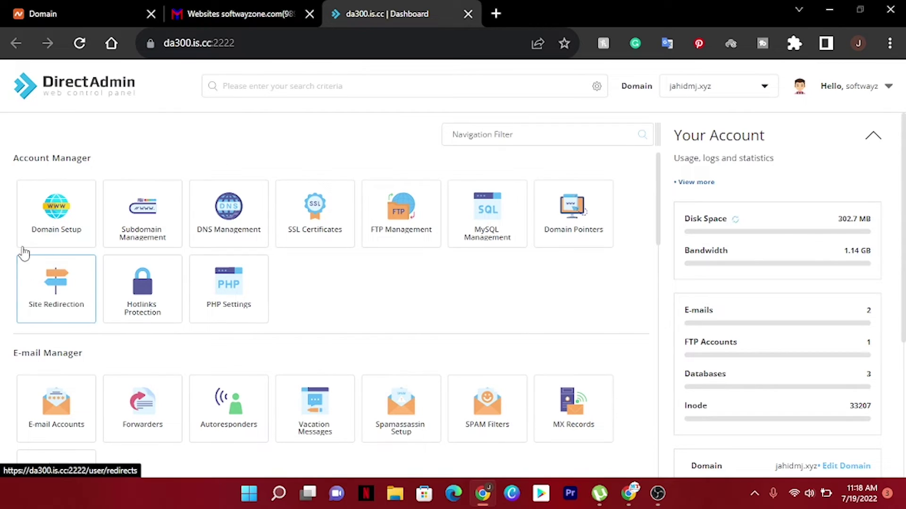
click(56, 245)
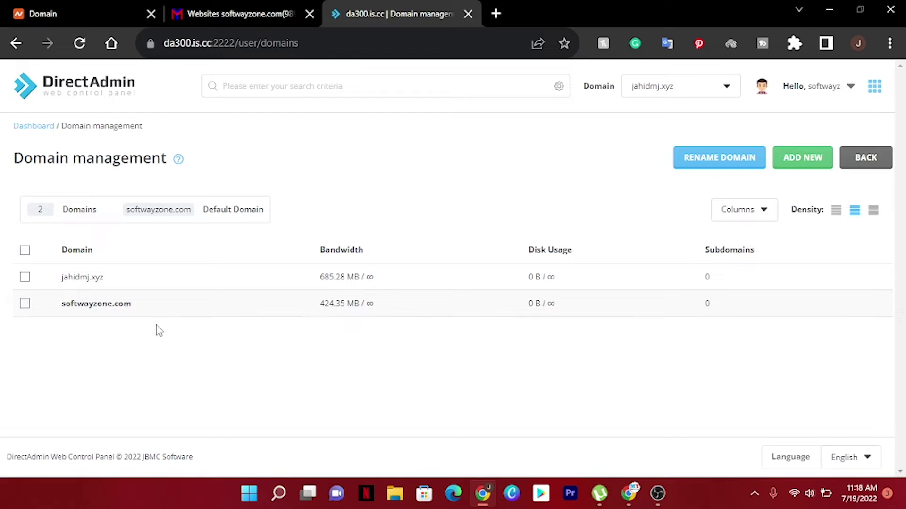
drag(149, 312, 71, 277)
click(142, 320)
click(785, 158)
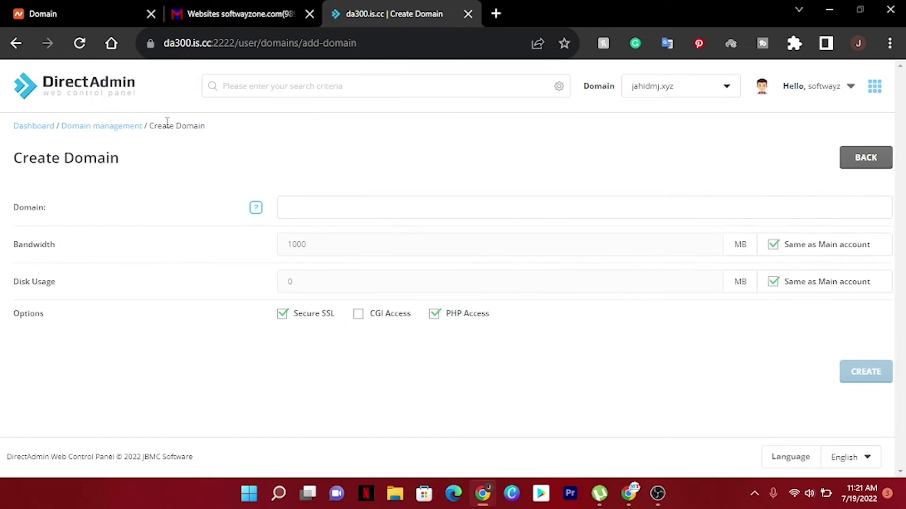
drag(11, 208, 55, 213)
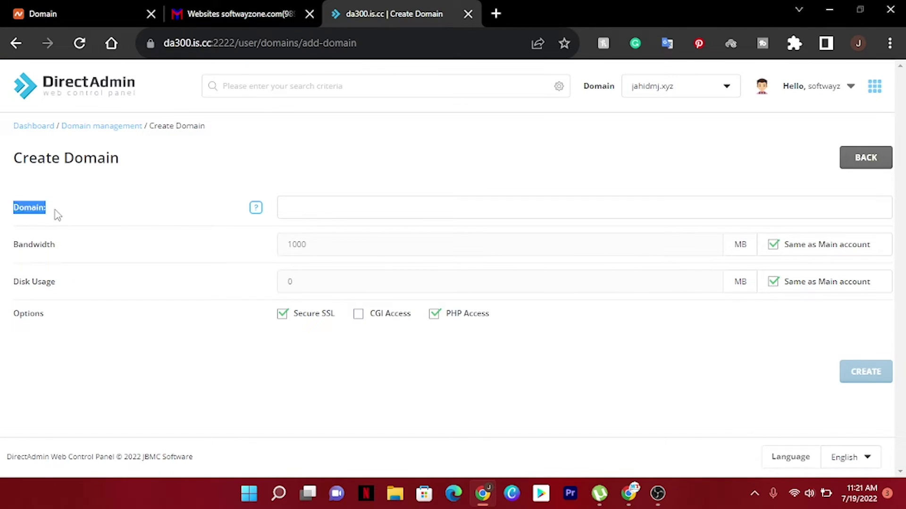
click(297, 201)
click(542, 189)
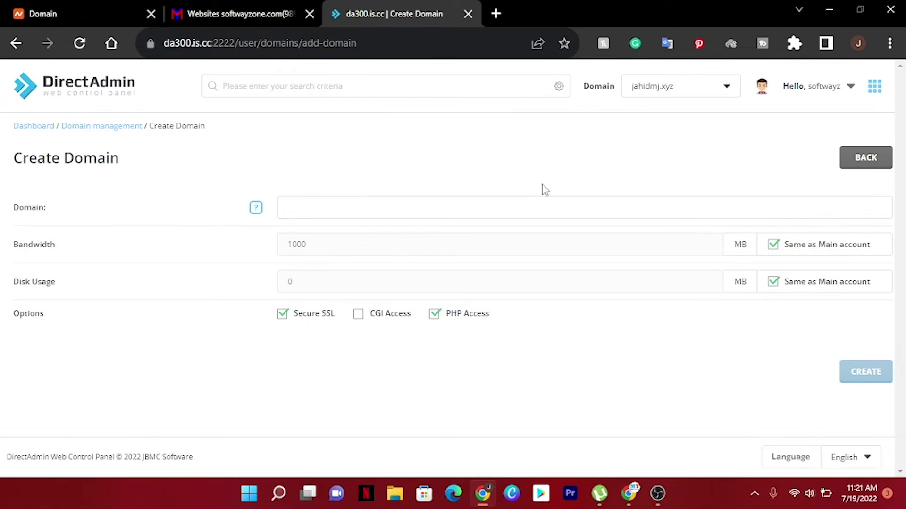
- Copy the domain name freevideodownloading.xyz from Namecheap into the Domain field of DirectAdmin's Create Domain form
click(67, 6)
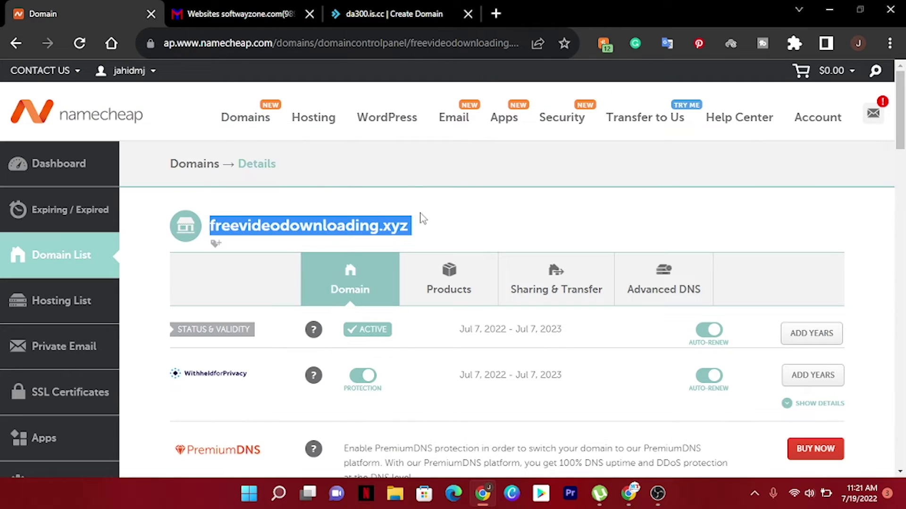
right_click(302, 239)
click(339, 241)
click(373, 12)
click(356, 204)
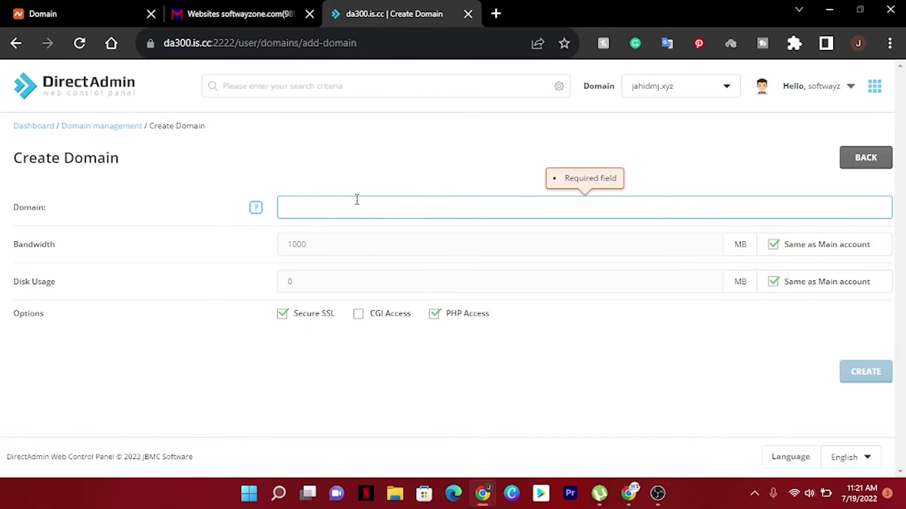
key(ctrl+v)
key(Home)
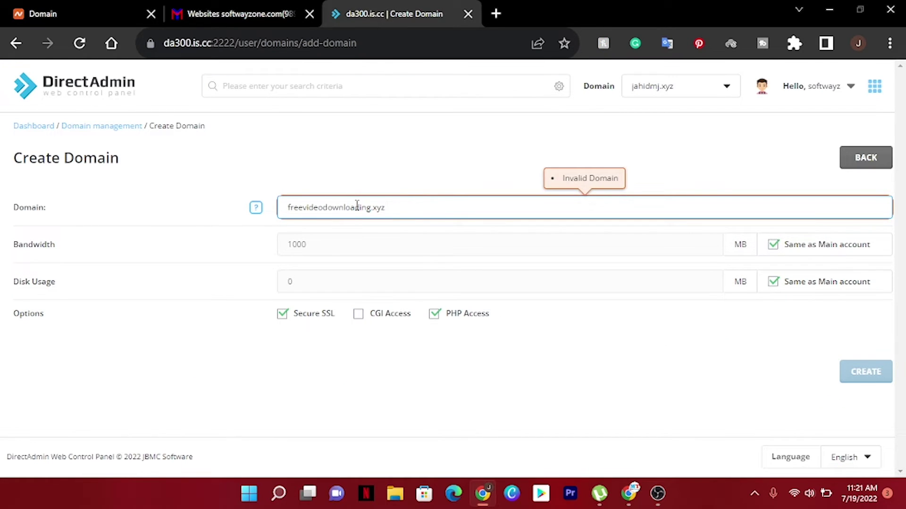
text(www.)
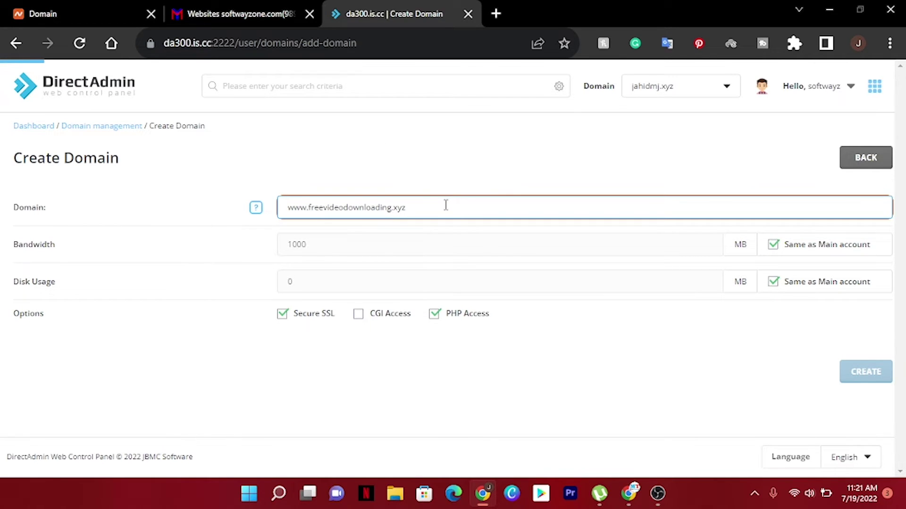
click(435, 244)
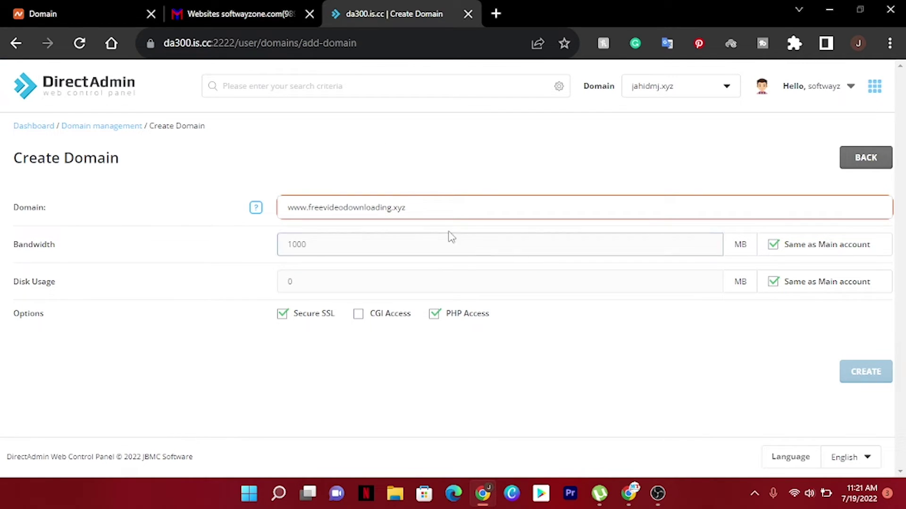
- Change the ending of the entered domain name to com
click(421, 208)
double_click(400, 208)
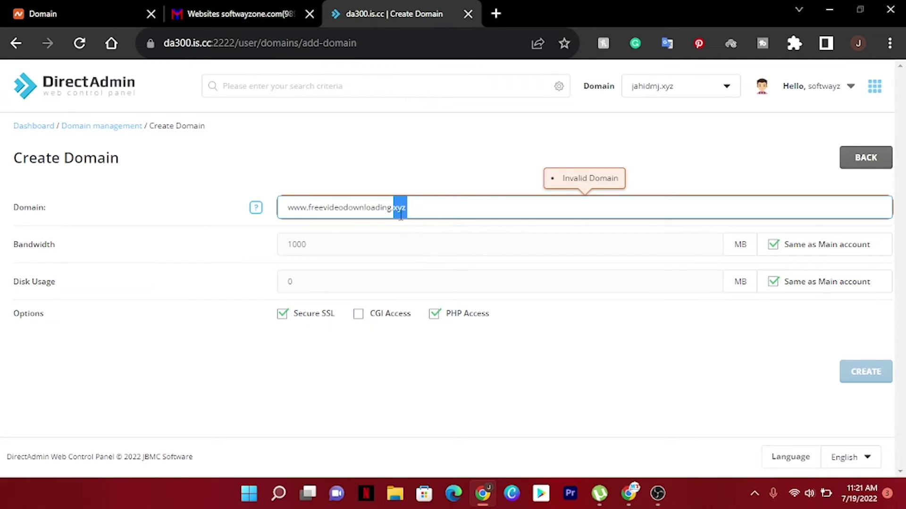
text(com)
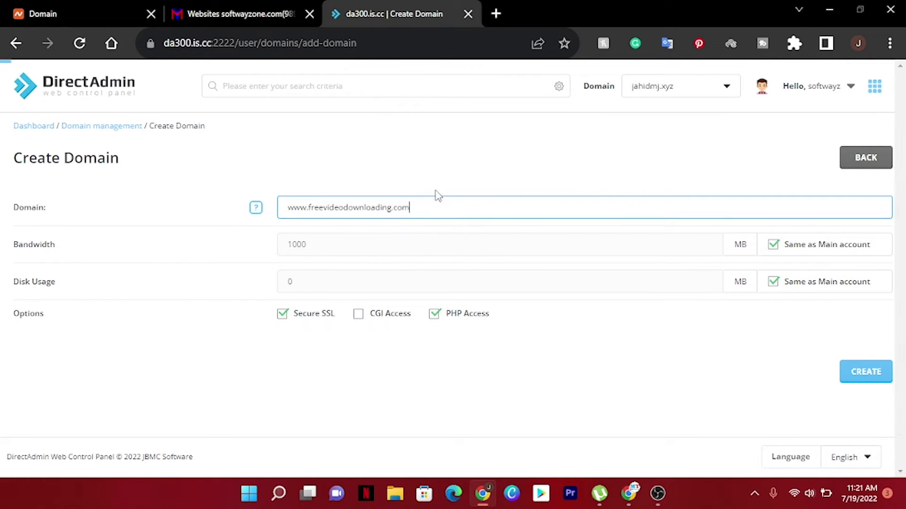
click(436, 194)
double_click(401, 208)
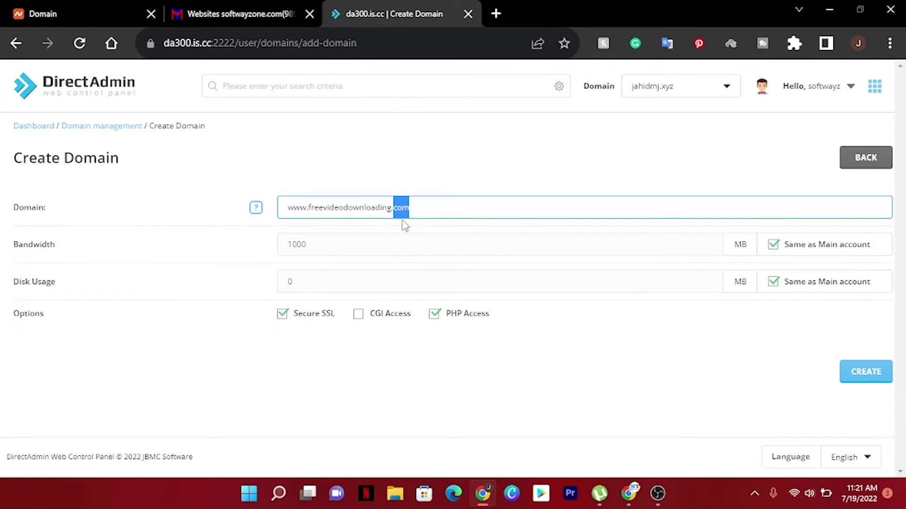
text(xyz)
click(464, 187)
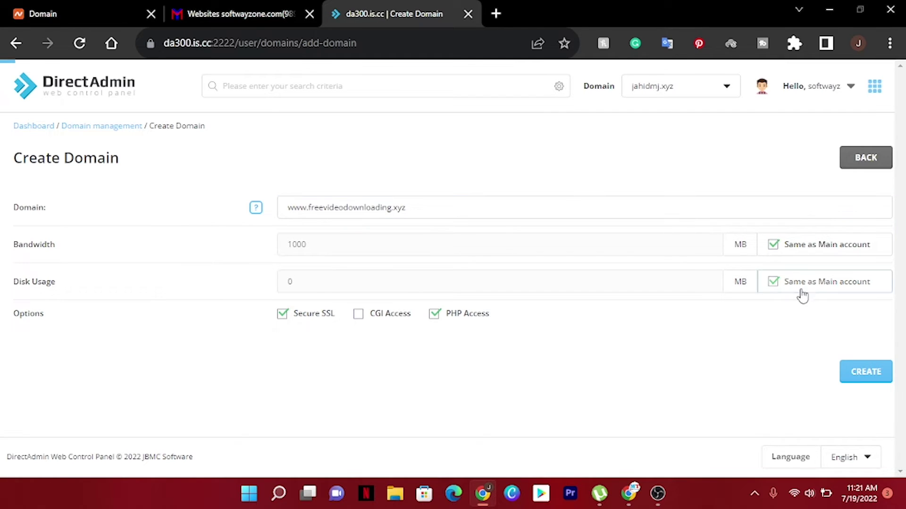
click(852, 374)
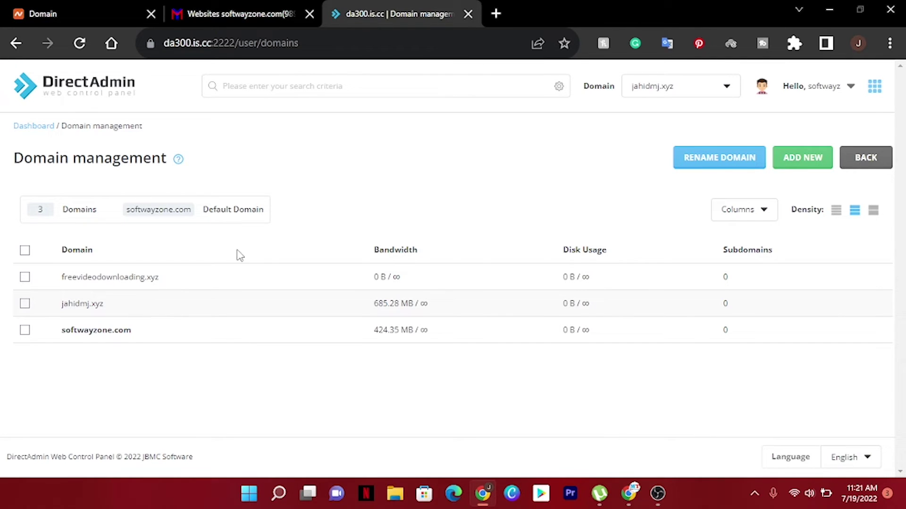
- Check the custom nameservers on the Namecheap domain page and return to DirectAdmin's domain management
click(71, 13)
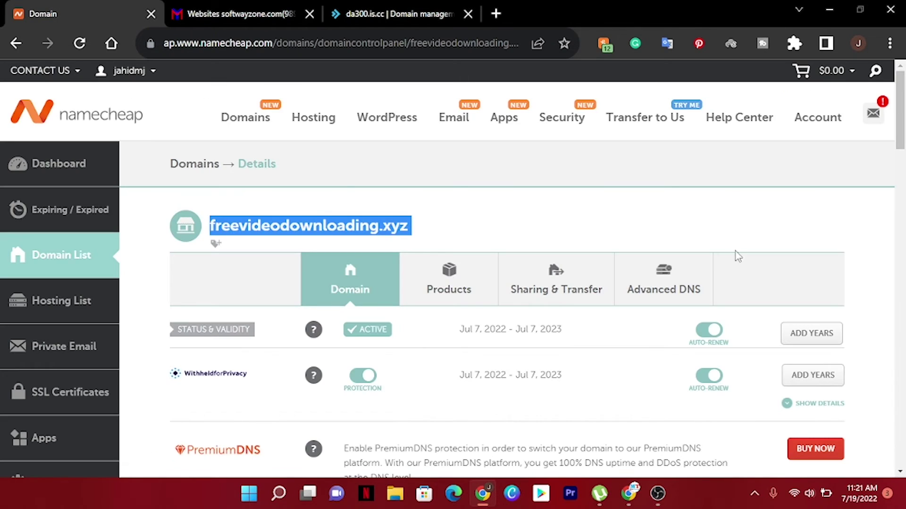
scroll(548, 300, down, 5)
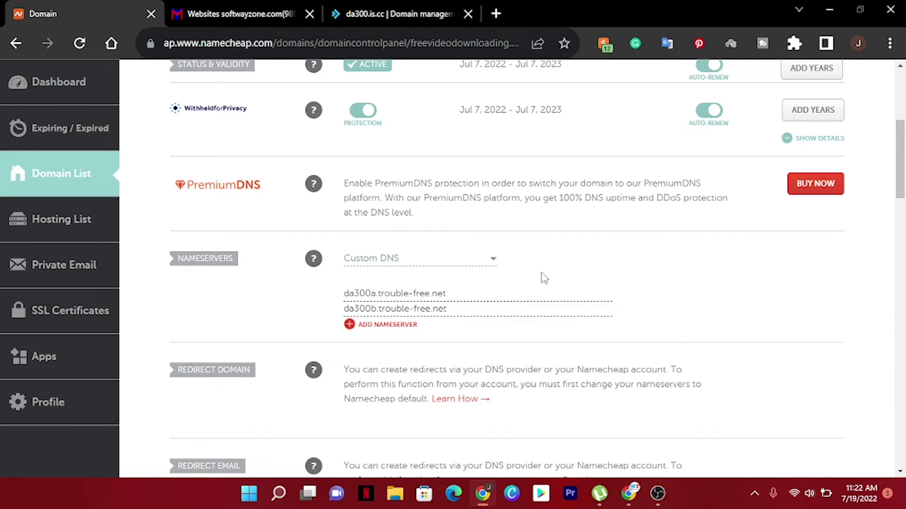
click(382, 10)
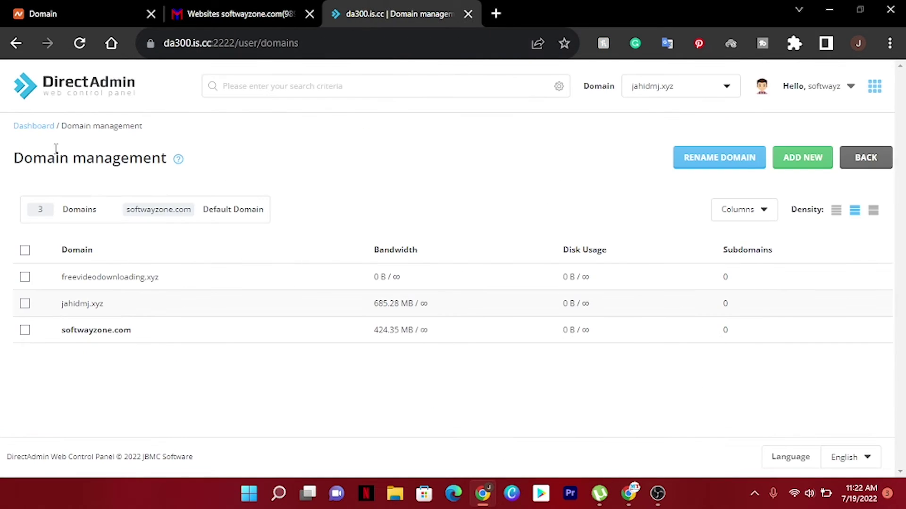
- Go back to the DirectAdmin dashboard and open WordPress from the Softaculous Apps Installer section
key(alt+Left)
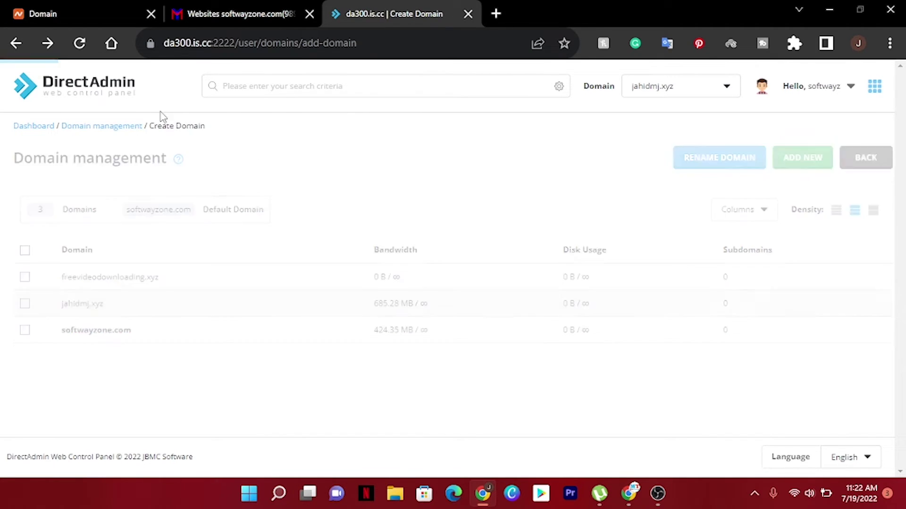
click(74, 89)
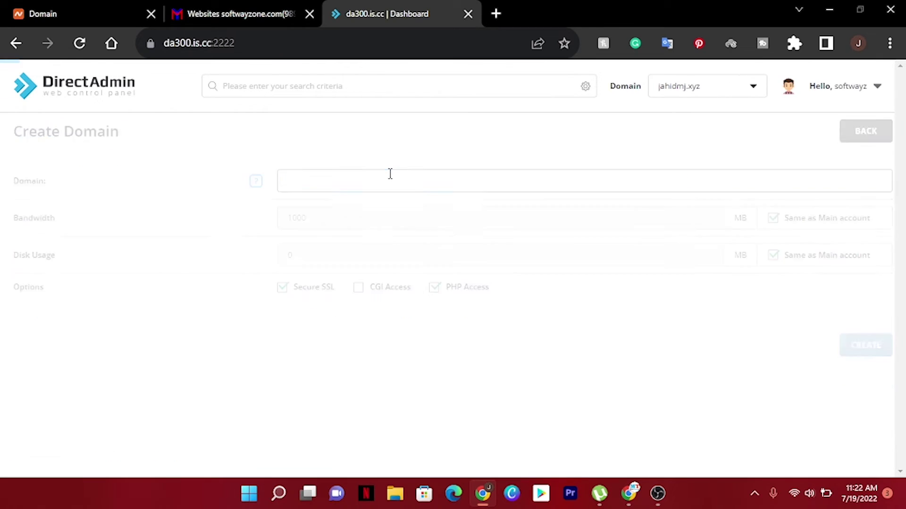
scroll(349, 339, down, 4)
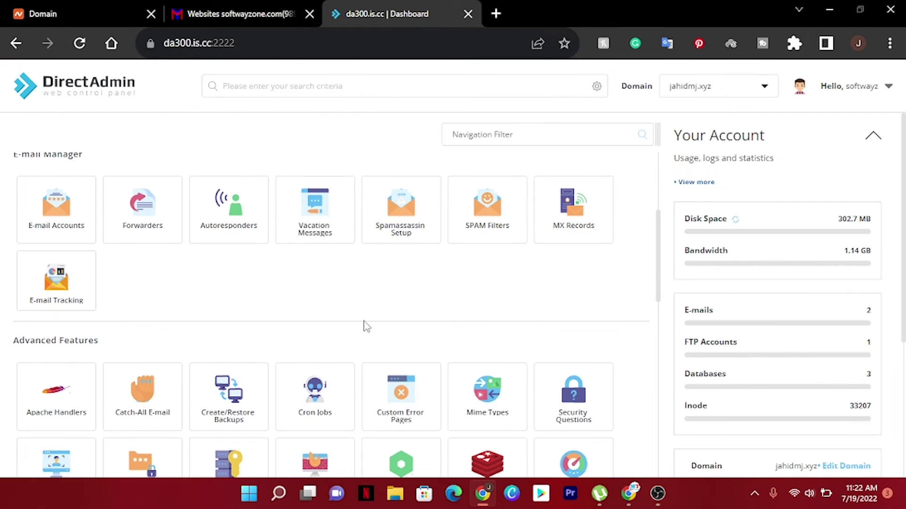
scroll(321, 293, down, 13)
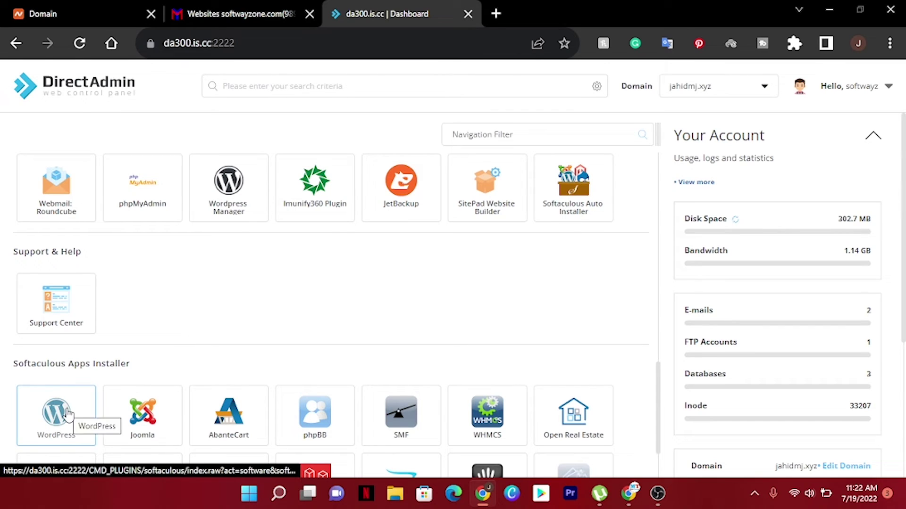
click(68, 414)
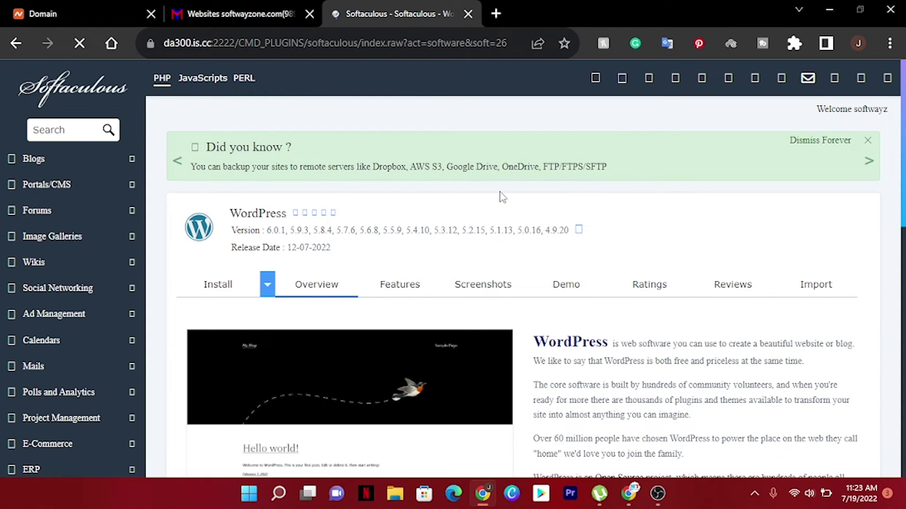
- Examine the WordPress overview page in Softaculous, including the current installations and the install options
scroll(477, 188, down, 12)
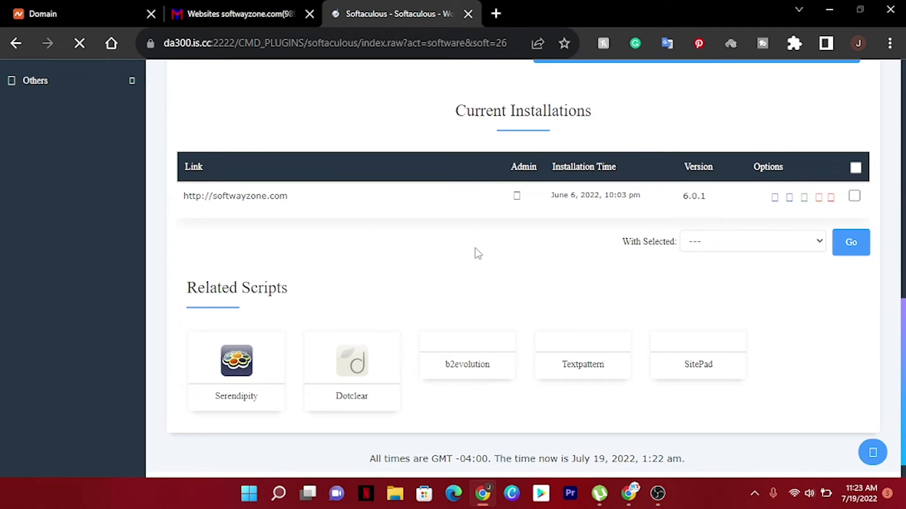
scroll(544, 259, up, 4)
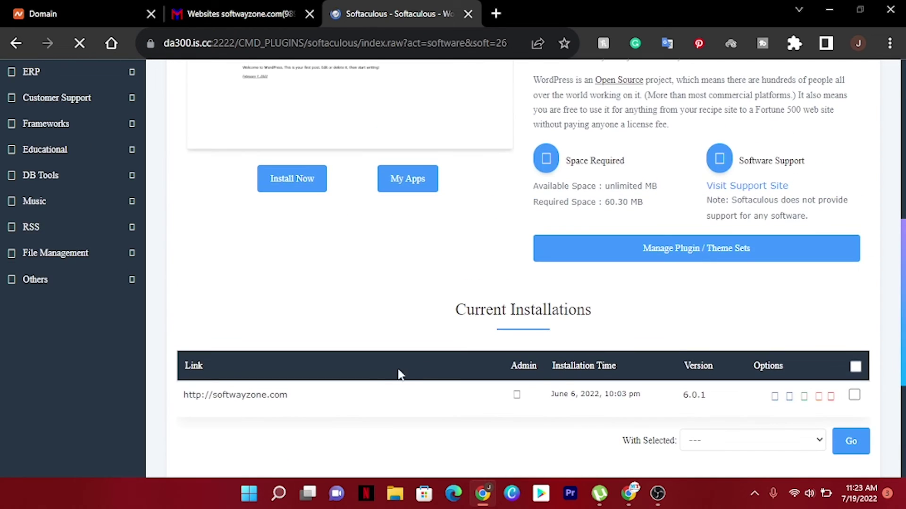
scroll(398, 372, down, 3)
drag(302, 262, 238, 263)
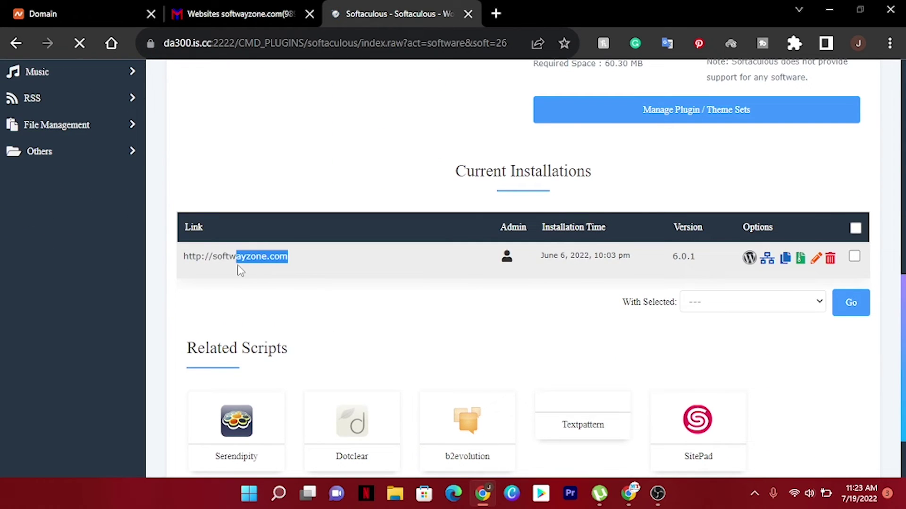
click(333, 286)
scroll(533, 309, up, 10)
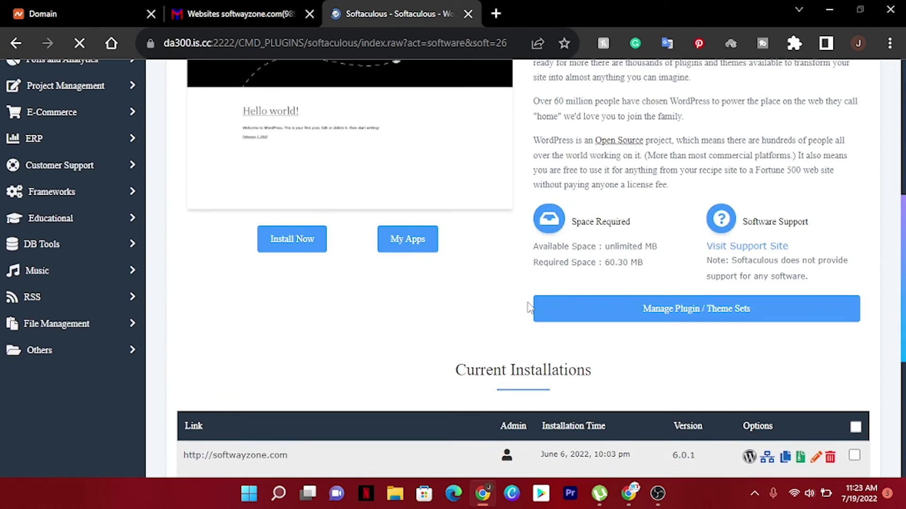
scroll(610, 280, up, 2)
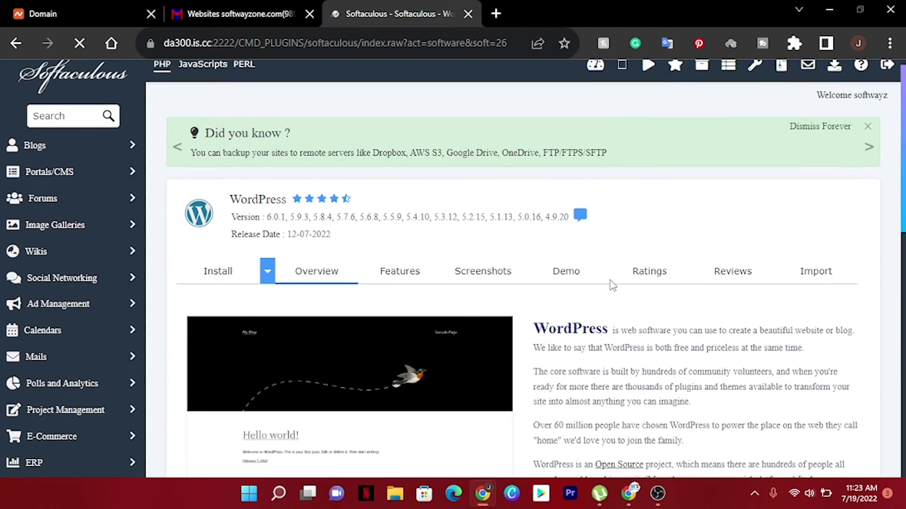
scroll(614, 285, down, 8)
scroll(613, 296, down, 4)
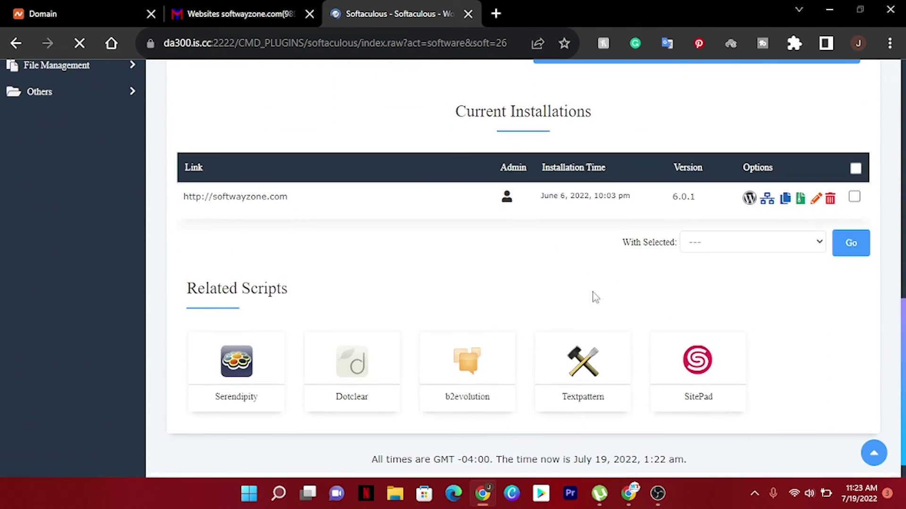
scroll(769, 265, down, 1)
scroll(687, 277, up, 12)
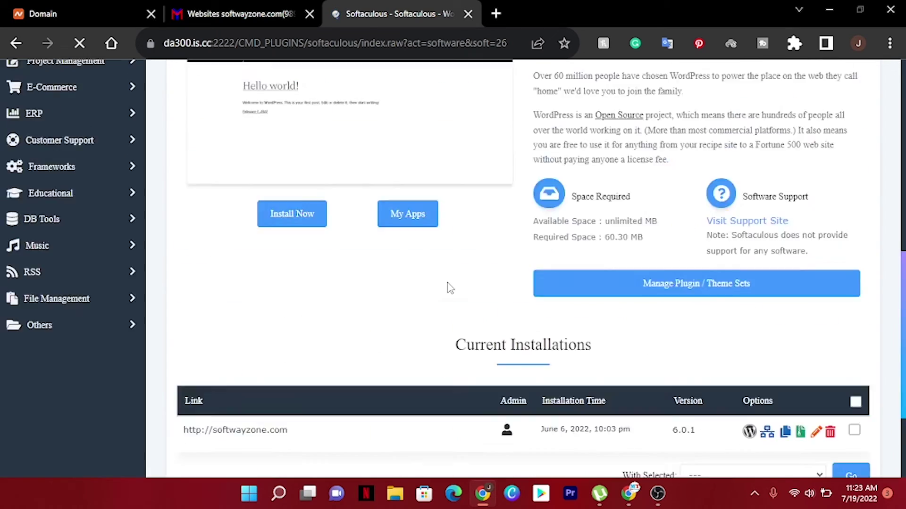
- Open the WordPress install form and clear the In Directory field for the freevideodownloading.xyz installation URL
click(228, 288)
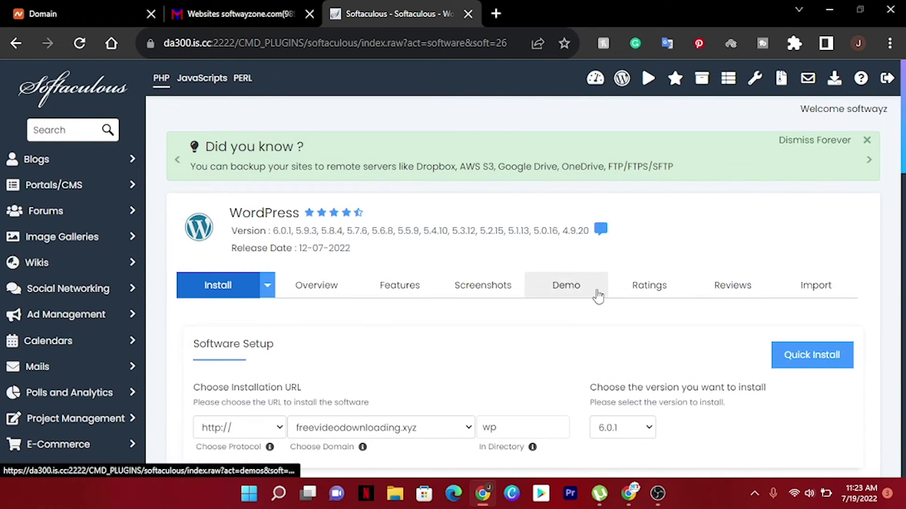
scroll(735, 265, down, 4)
click(525, 230)
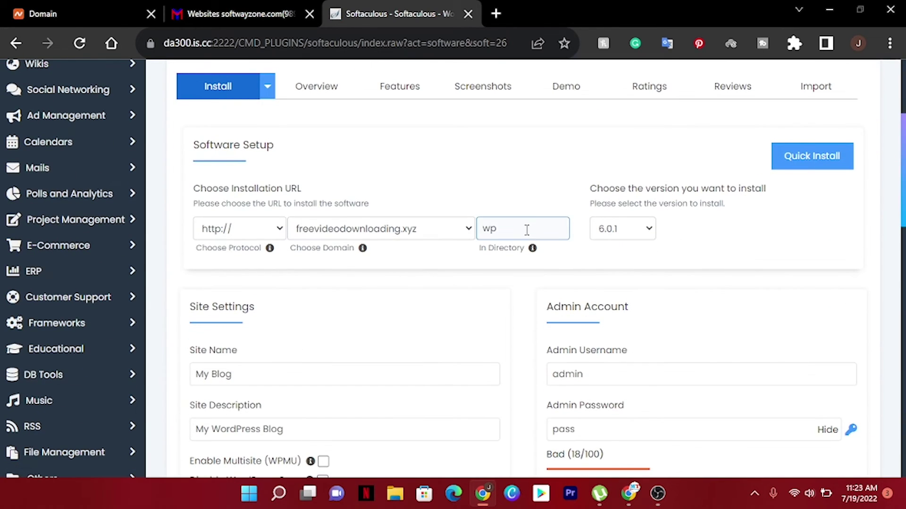
double_click(495, 228)
key(BackSpace)
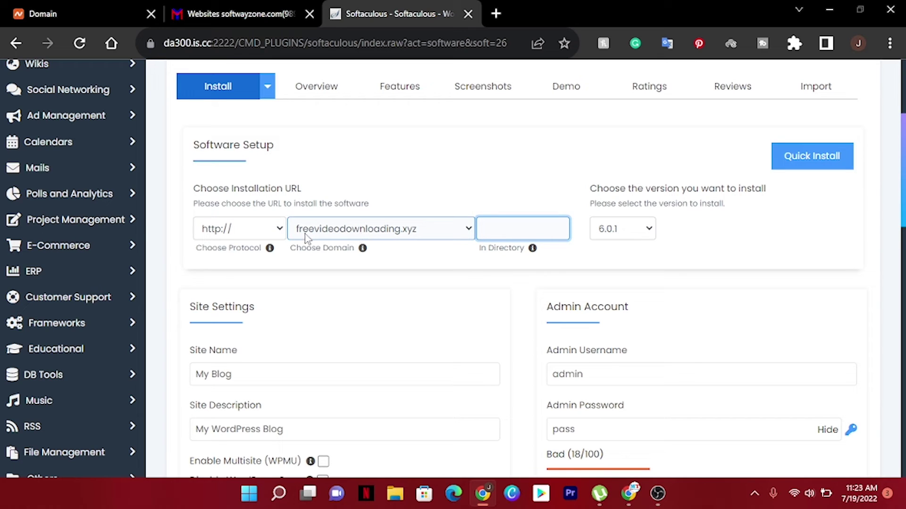
click(593, 269)
- Review the default site settings, admin account, language and theme options, and install WordPress 6.0.1 on freevideodownloading.xyz
scroll(675, 319, down, 4)
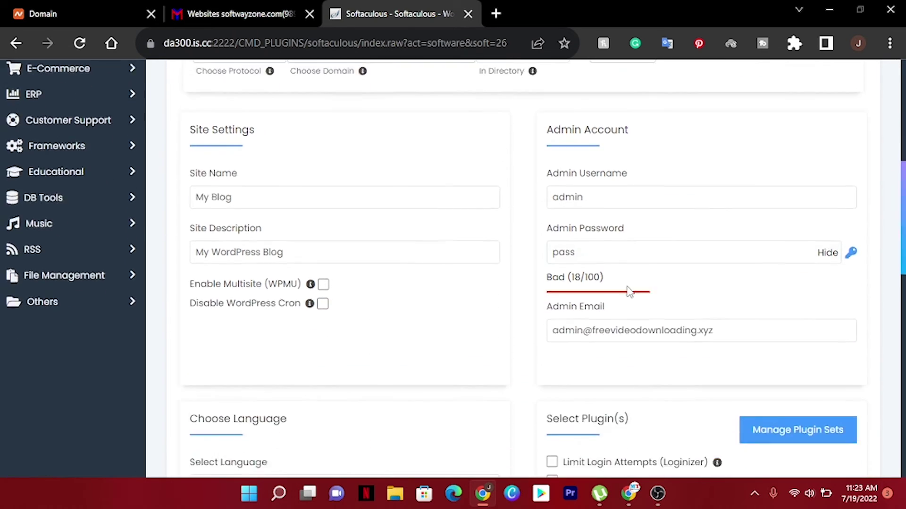
scroll(613, 255, down, 2)
scroll(609, 227, up, 3)
click(616, 235)
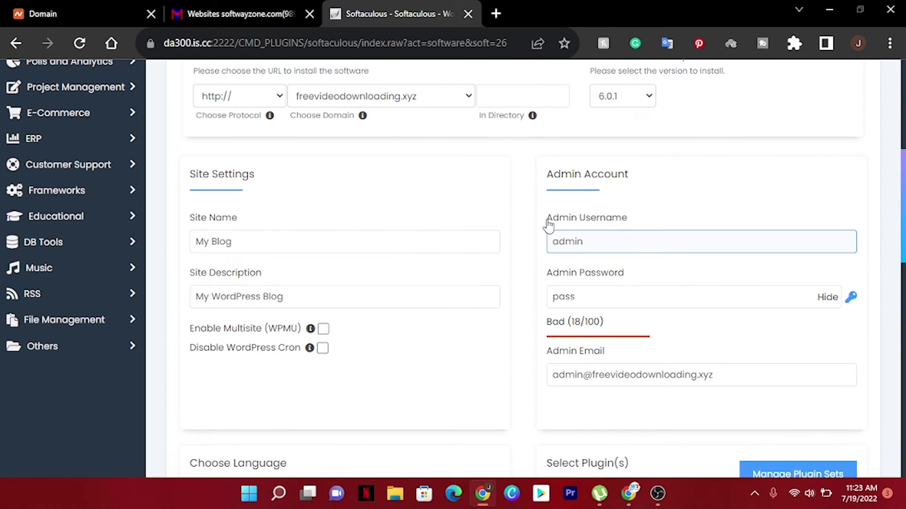
click(571, 282)
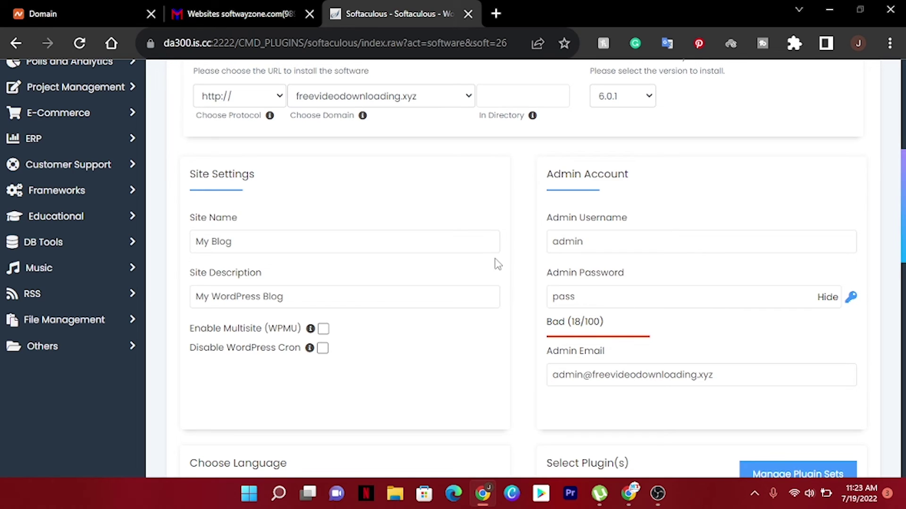
scroll(518, 255, down, 6)
scroll(386, 223, up, 6)
scroll(485, 249, down, 15)
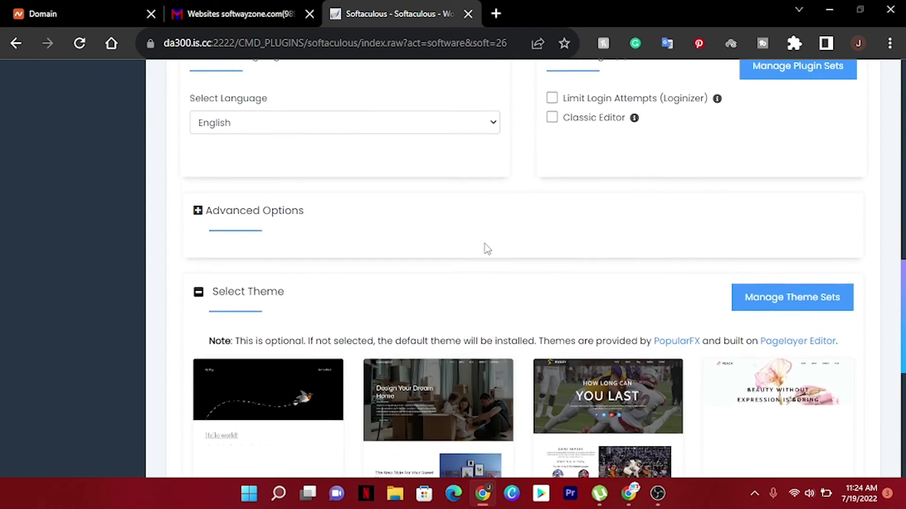
click(528, 292)
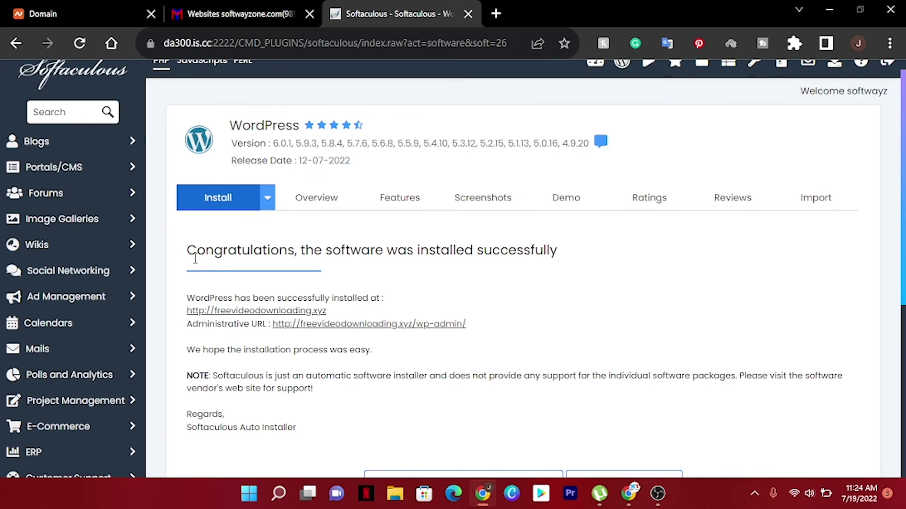
- Review the WordPress installation confirmation and open the administrative URL for freevideodownloading.xyz in a new browser tab
drag(194, 259, 367, 245)
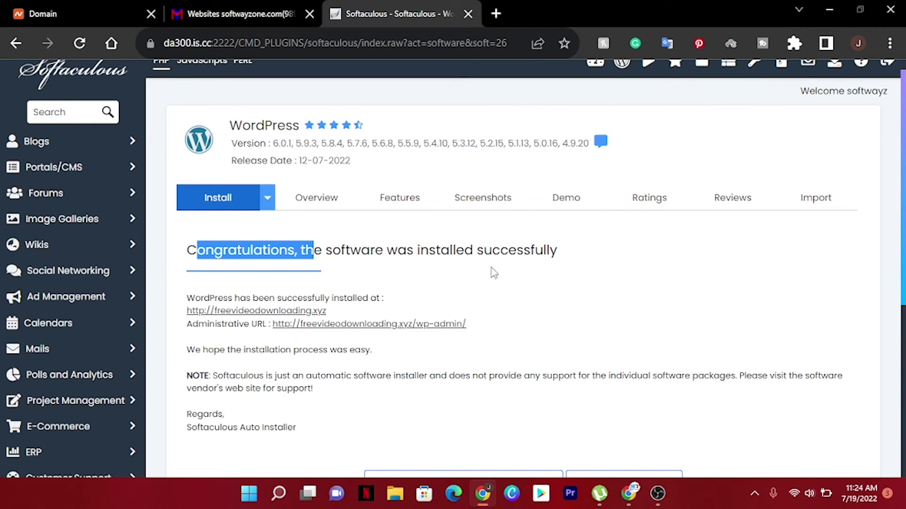
click(603, 264)
scroll(521, 303, down, 4)
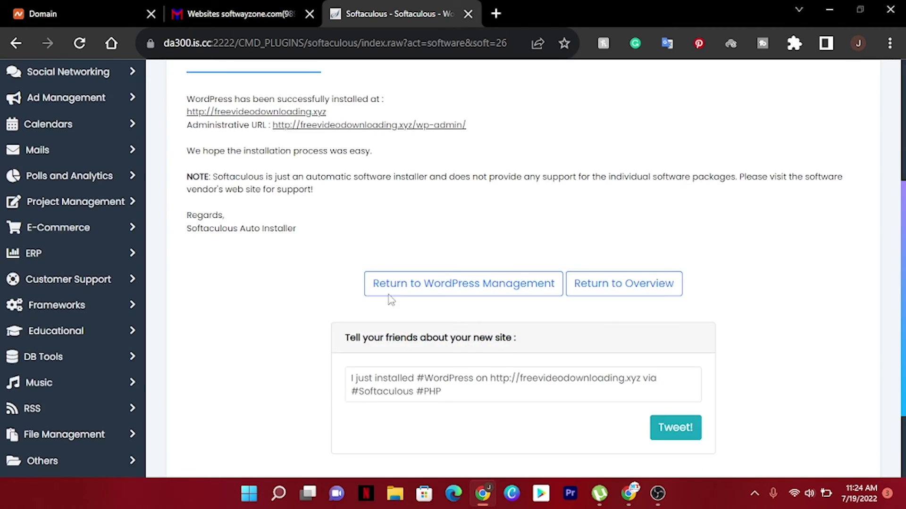
scroll(425, 283, up, 3)
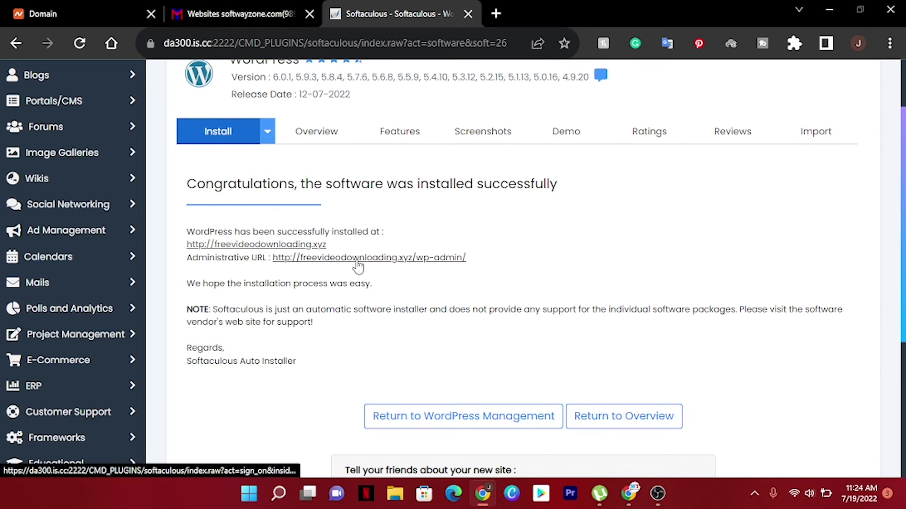
right_click(325, 257)
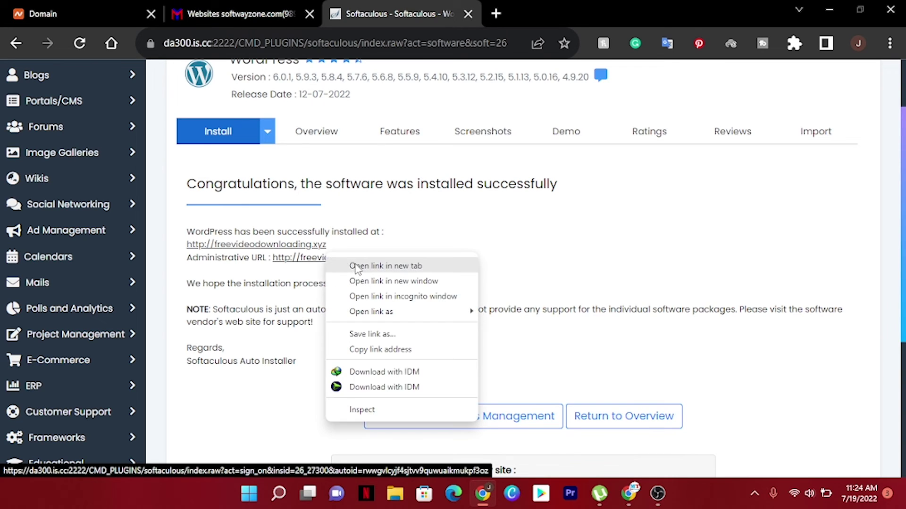
click(378, 265)
click(544, 7)
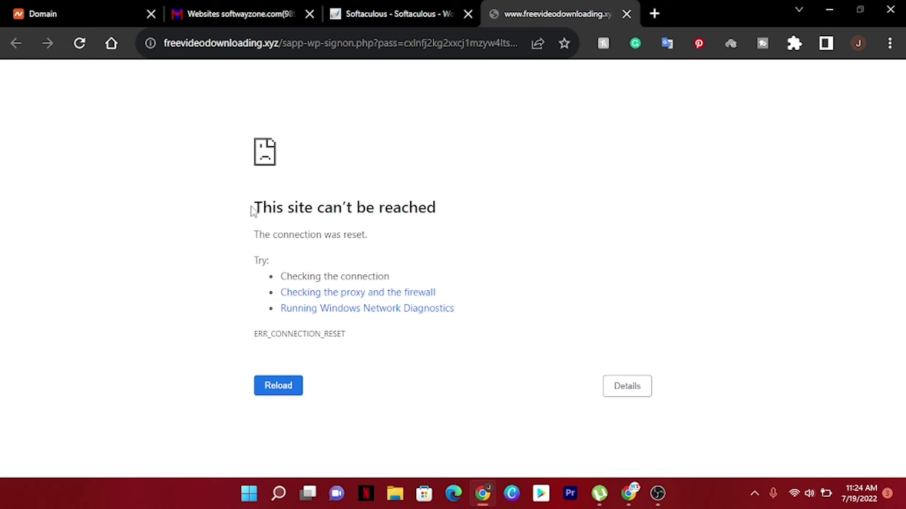
drag(251, 208, 451, 207)
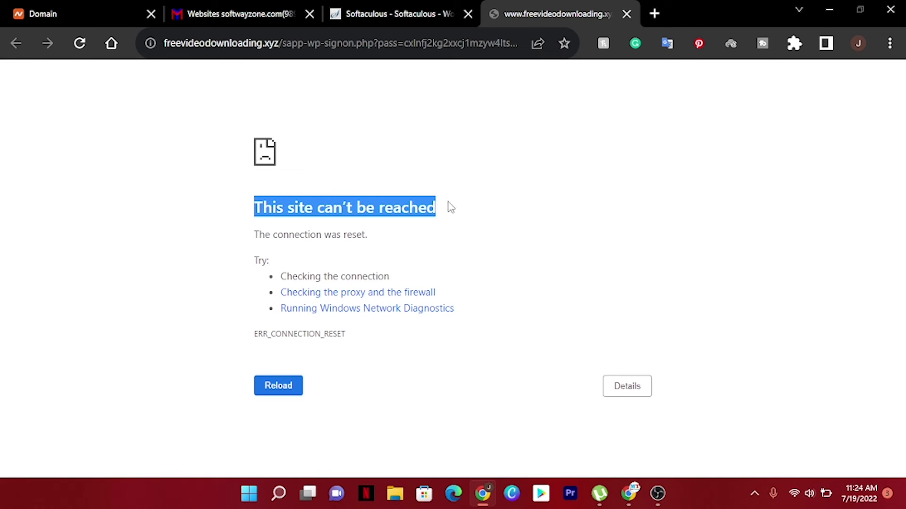
- Compare the default DNS servers on the InterServer hosting page with the domain's custom nameservers in Namecheap
click(264, 14)
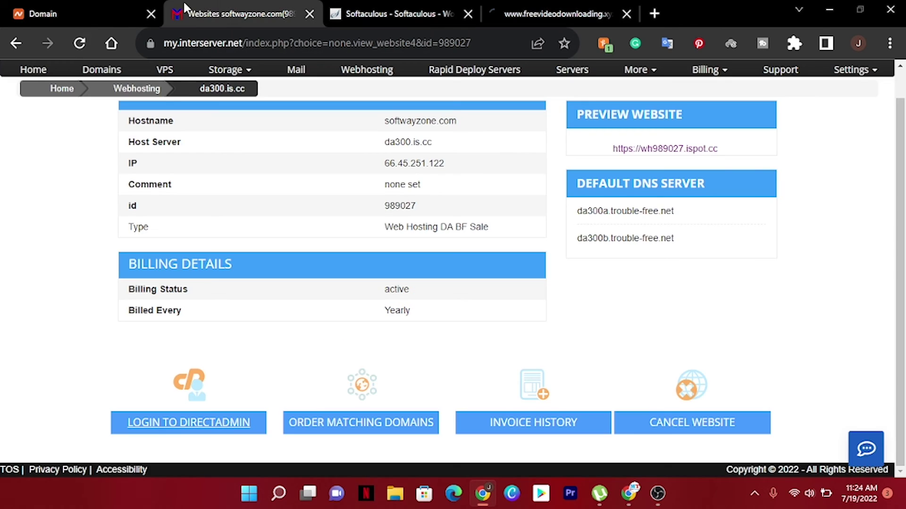
click(99, 24)
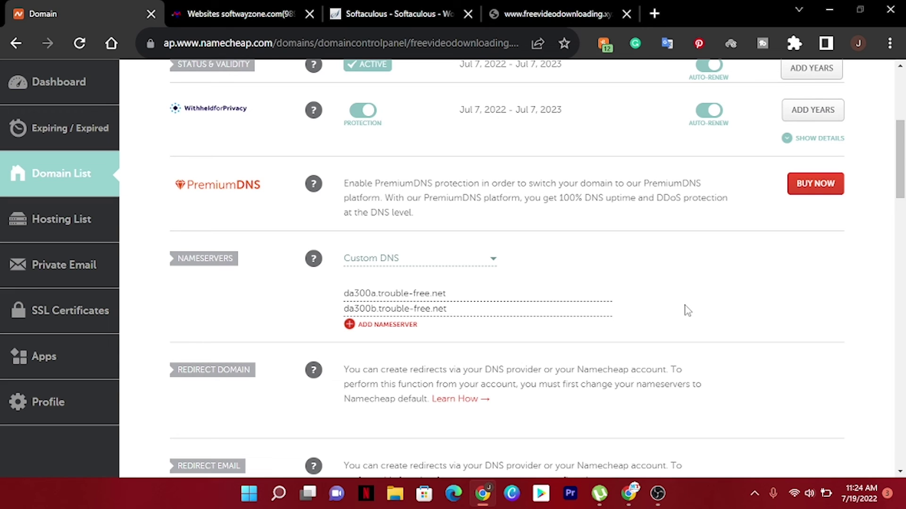
click(222, 12)
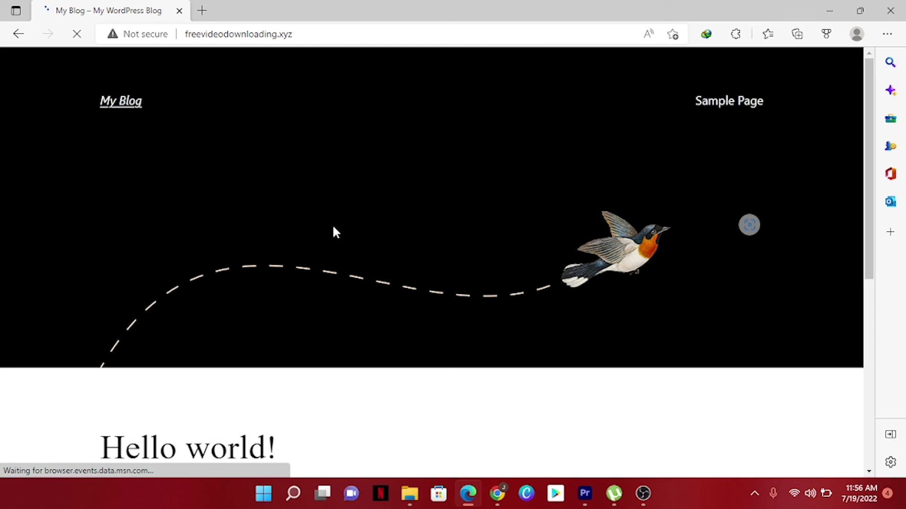
- Look over the WordPress homepage of freevideodownloading.xyz in Microsoft Edge
scroll(333, 232, down, 3)
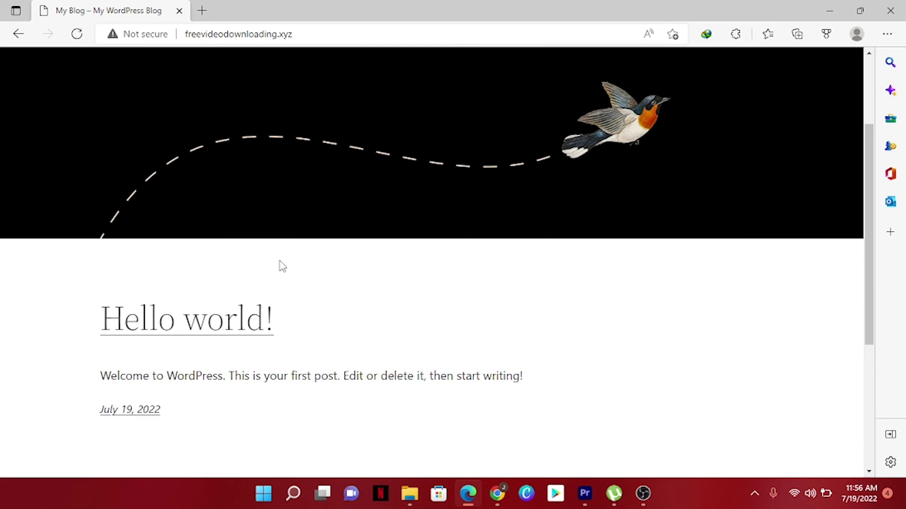
scroll(281, 265, up, 3)
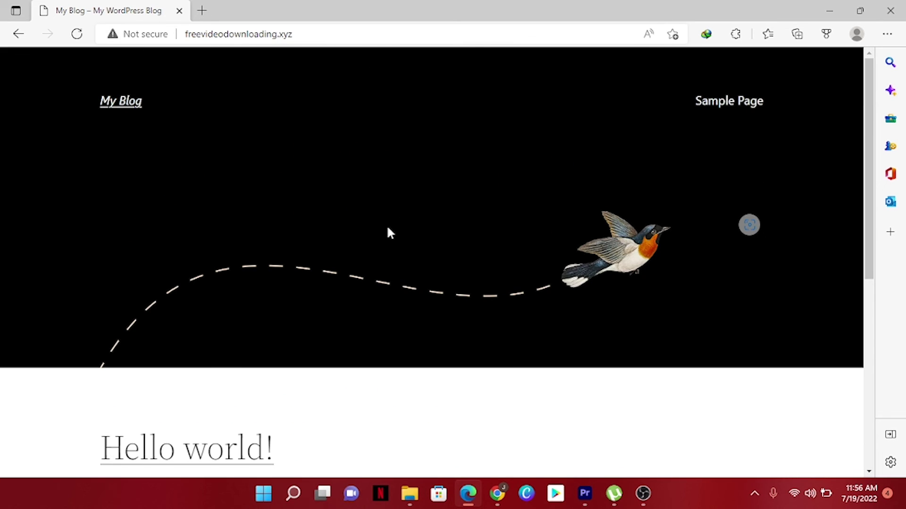